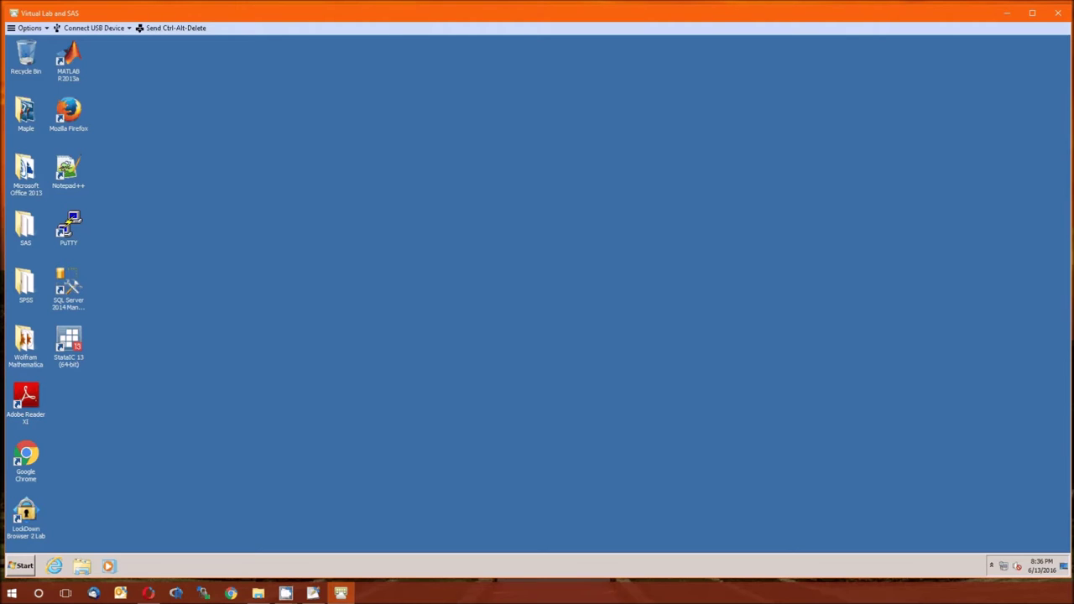
Step: Open the desktop SAS folder to list the SAS 9.4 (English) and JMP Pro 12 shortcuts
{"action": "double_click", "coordinate": [26, 229]}
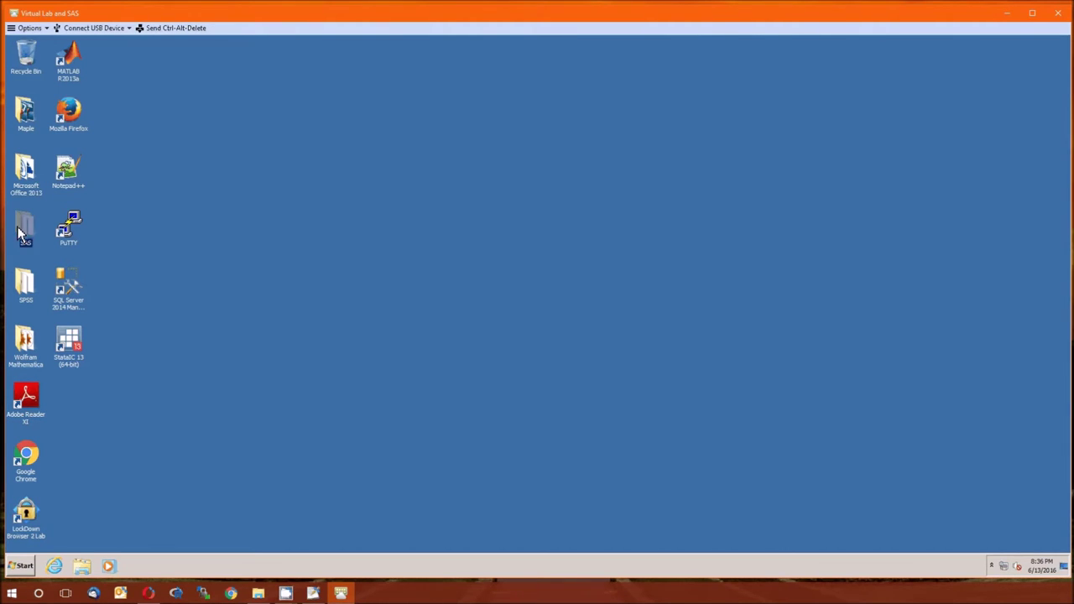
Step: Launch SAS 9.4 (English) and maximize its window
{"action": "double_click", "coordinate": [345, 228]}
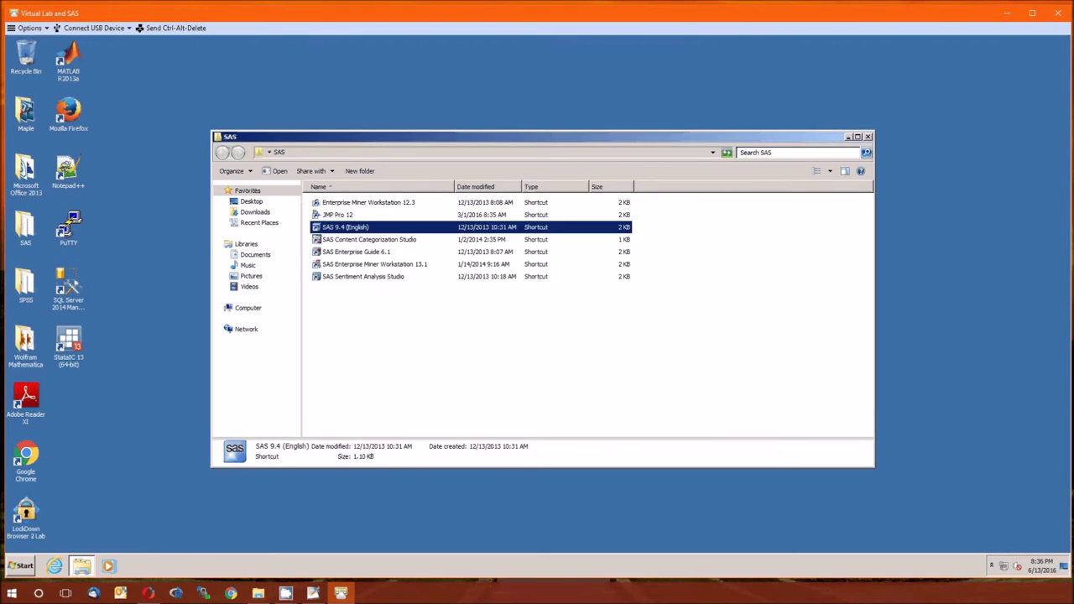
{"action": "left_click", "coordinate": [945, 93]}
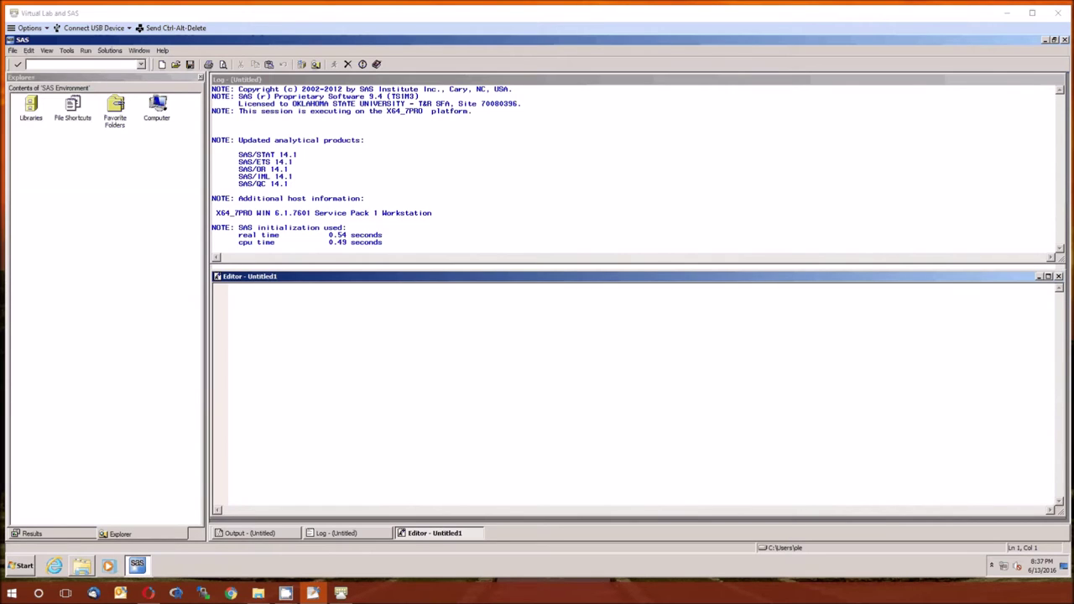
Step: Paste the DATA steel step with its DATALINES into the empty Untitled1 editor
{"action": "left_click", "coordinate": [322, 303]}
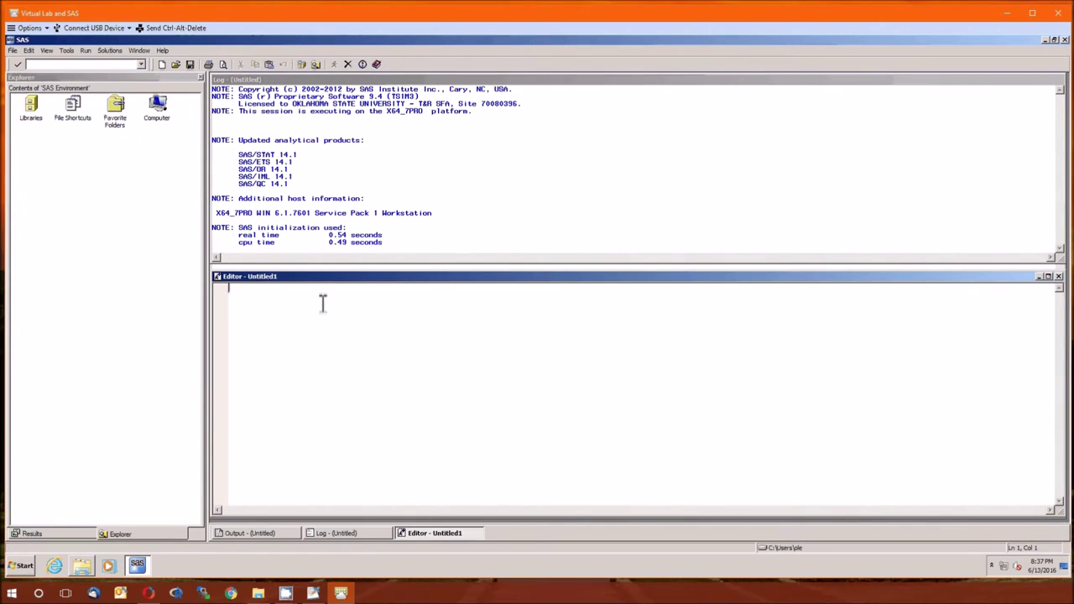
{"action": "key", "text": "ctrl+v"}
{"action": "scroll", "coordinate": [377, 393], "scroll_direction": "up", "scroll_amount": 12}
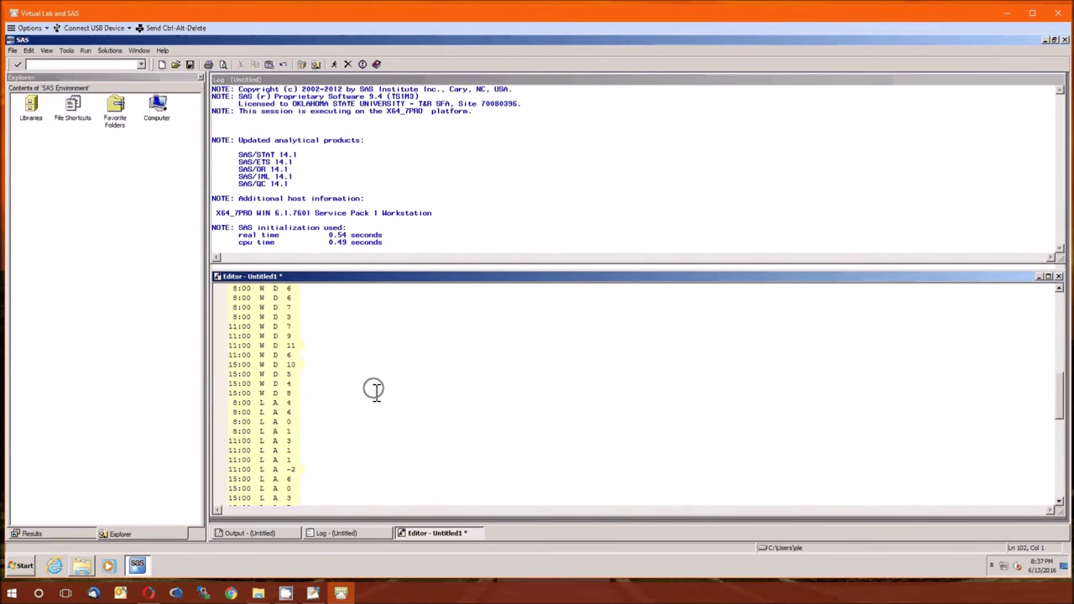
{"action": "left_click", "coordinate": [344, 336]}
{"action": "scroll", "coordinate": [344, 336], "scroll_direction": "up", "scroll_amount": 10}
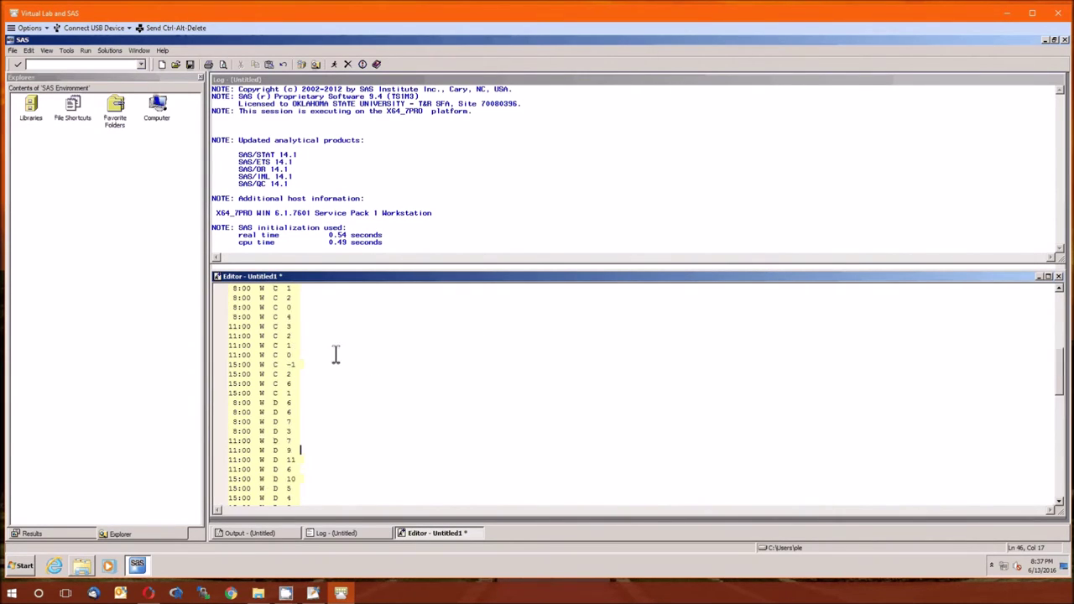
Step: Choose a larger font size under Tools > Options > Enhanced Editor > Appearance
{"action": "left_click", "coordinate": [46, 50]}
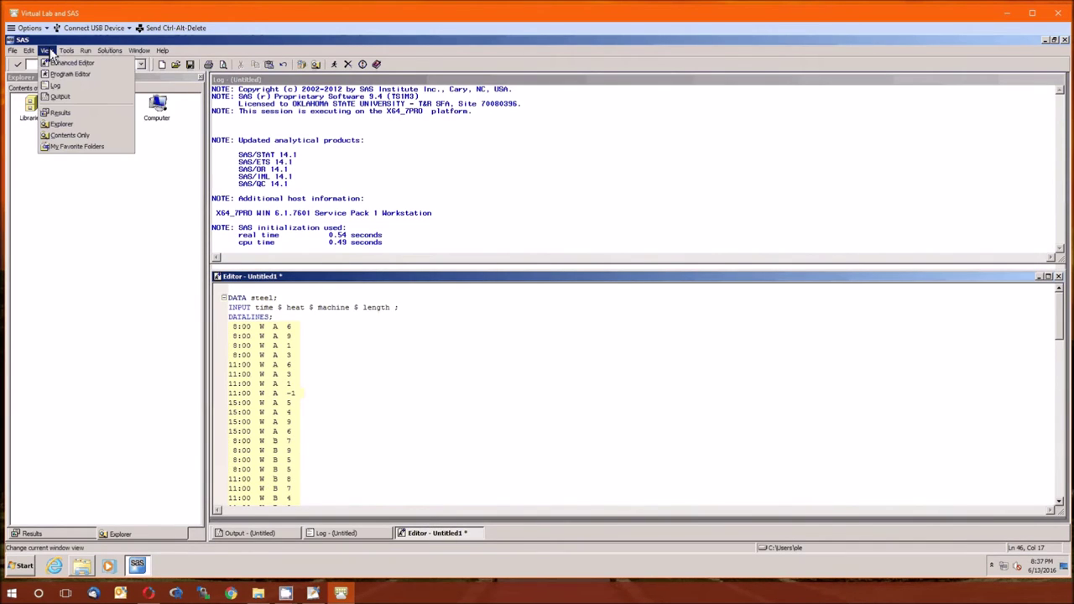
{"action": "mouse_move", "coordinate": [70, 57]}
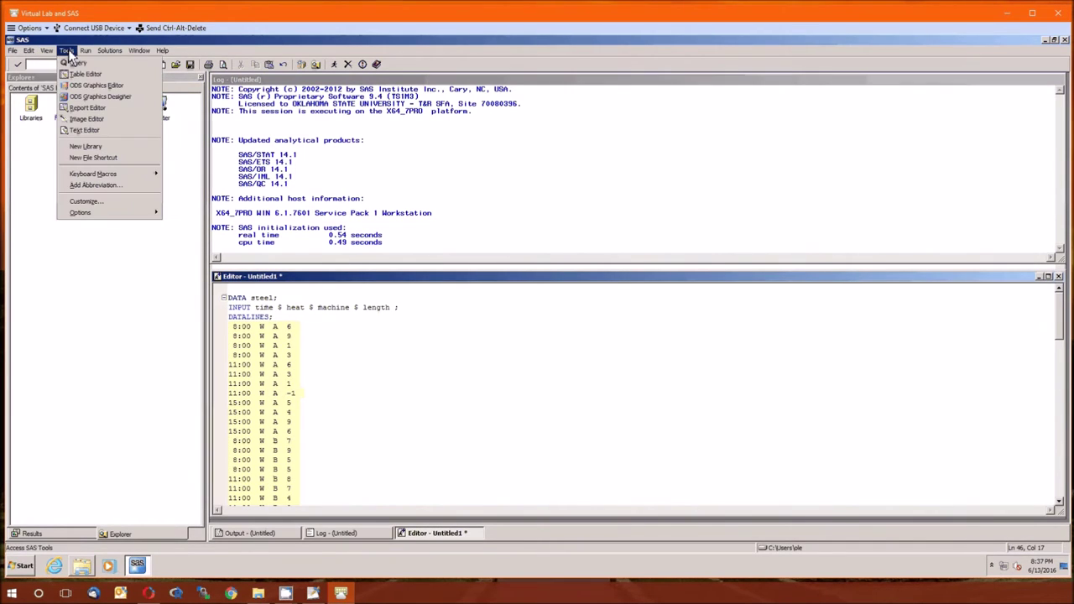
{"action": "mouse_move", "coordinate": [106, 212]}
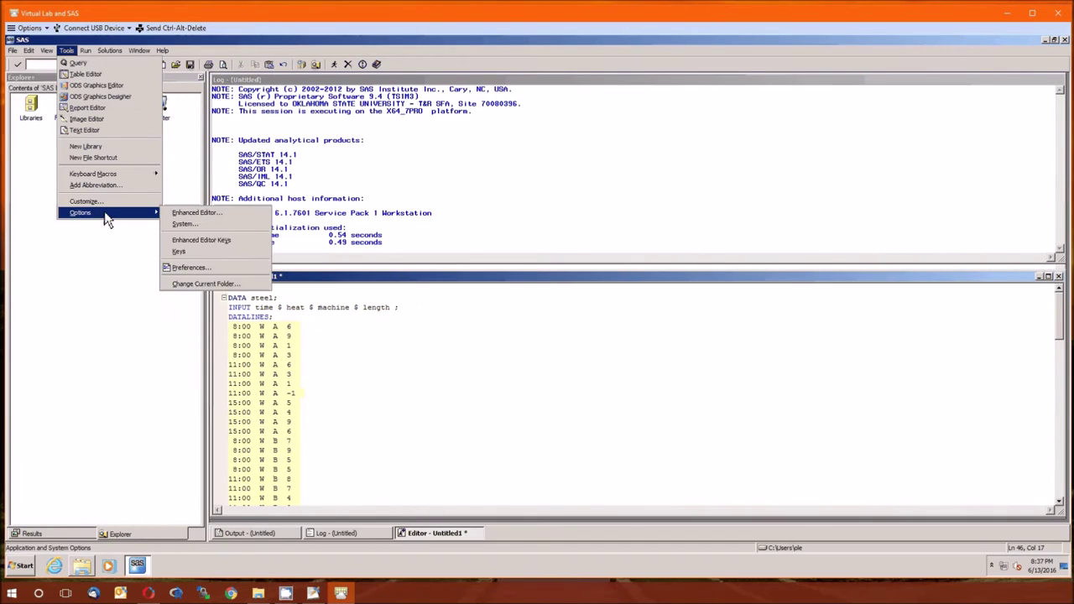
{"action": "left_click", "coordinate": [210, 225]}
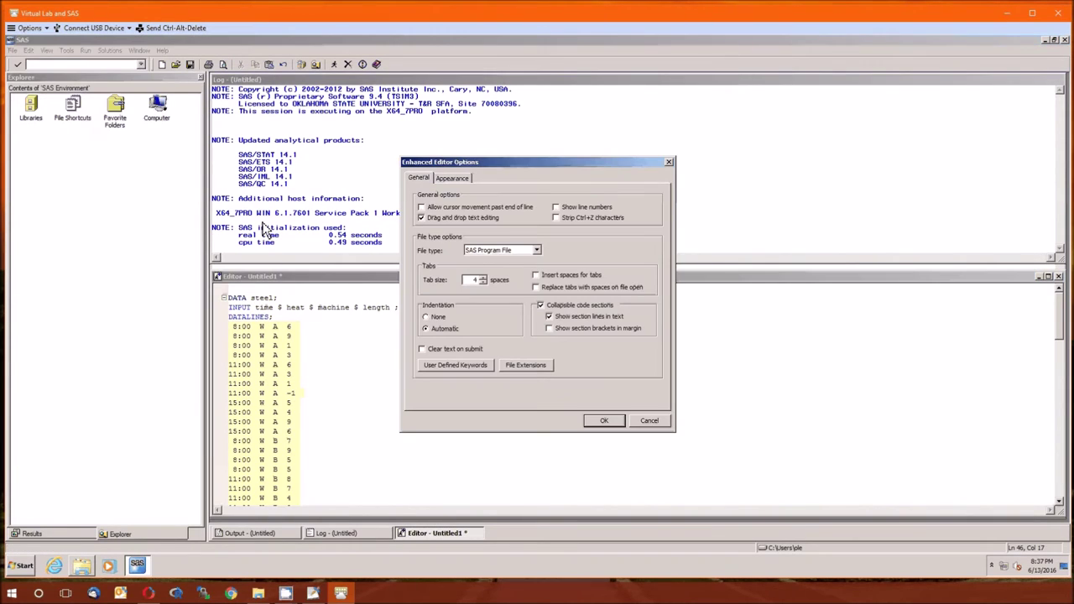
{"action": "left_click", "coordinate": [449, 180]}
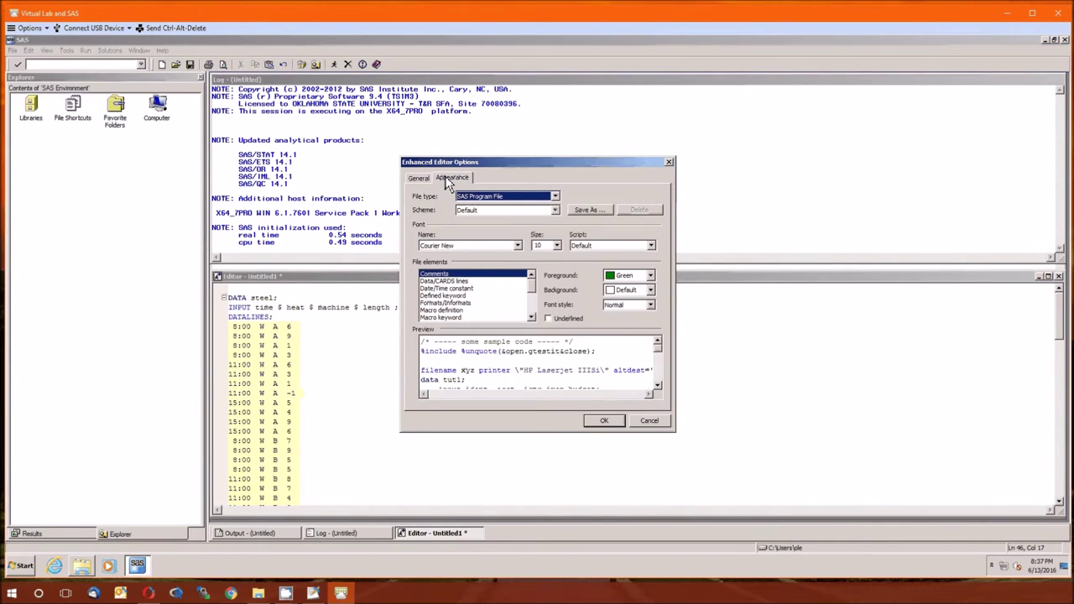
{"action": "left_click", "coordinate": [556, 245]}
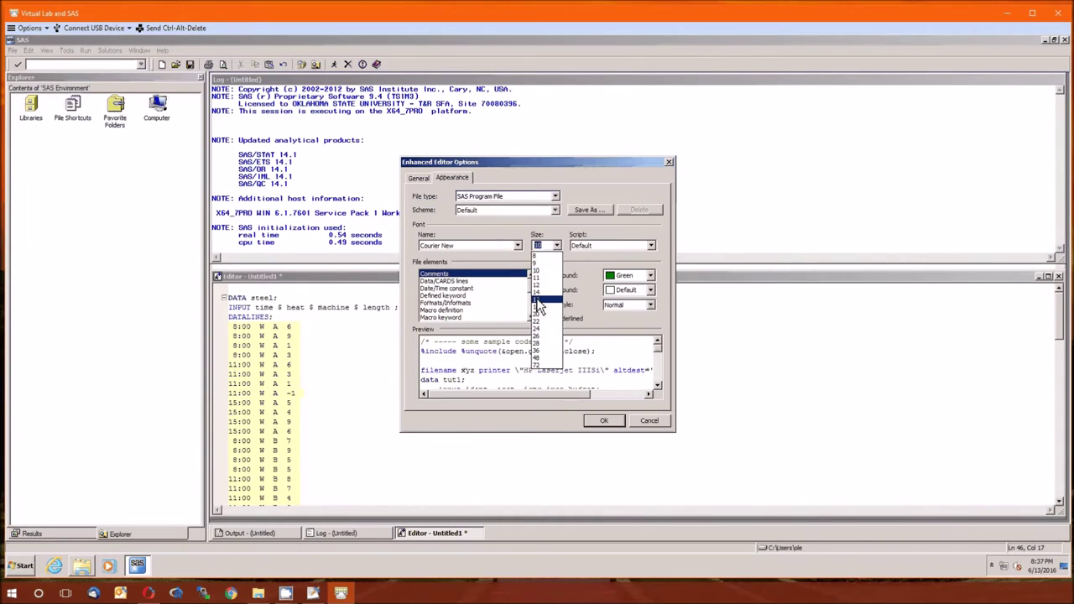
{"action": "left_click", "coordinate": [537, 292]}
{"action": "left_click", "coordinate": [603, 420]}
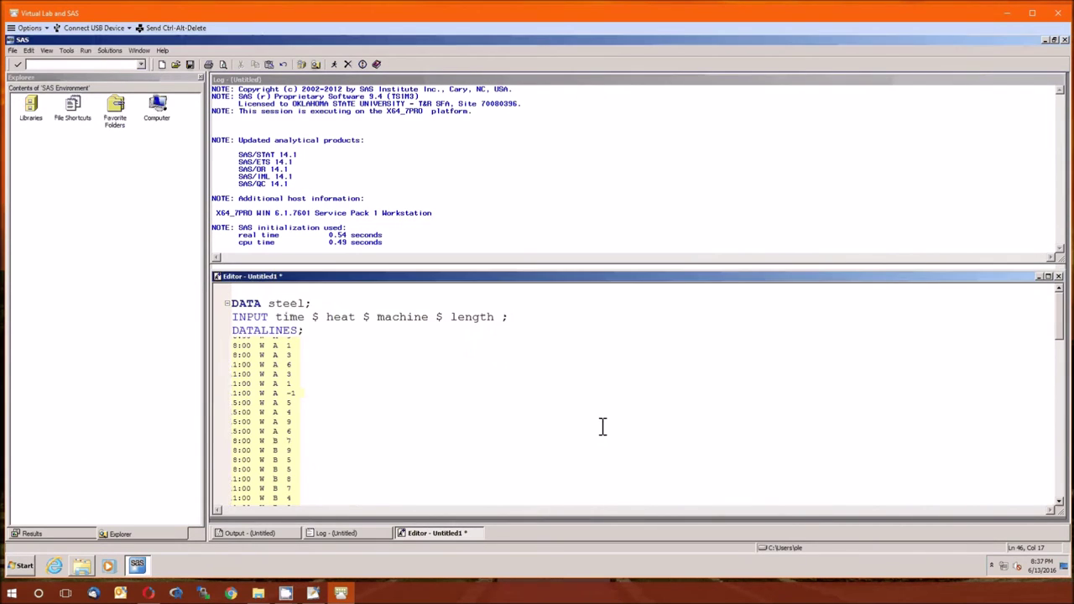
{"action": "left_click", "coordinate": [369, 357]}
Step: Make the editor taller and highlight the INPUT variables time, heat, machine and length
{"action": "left_click_drag", "start_coordinate": [416, 274], "coordinate": [413, 180]}
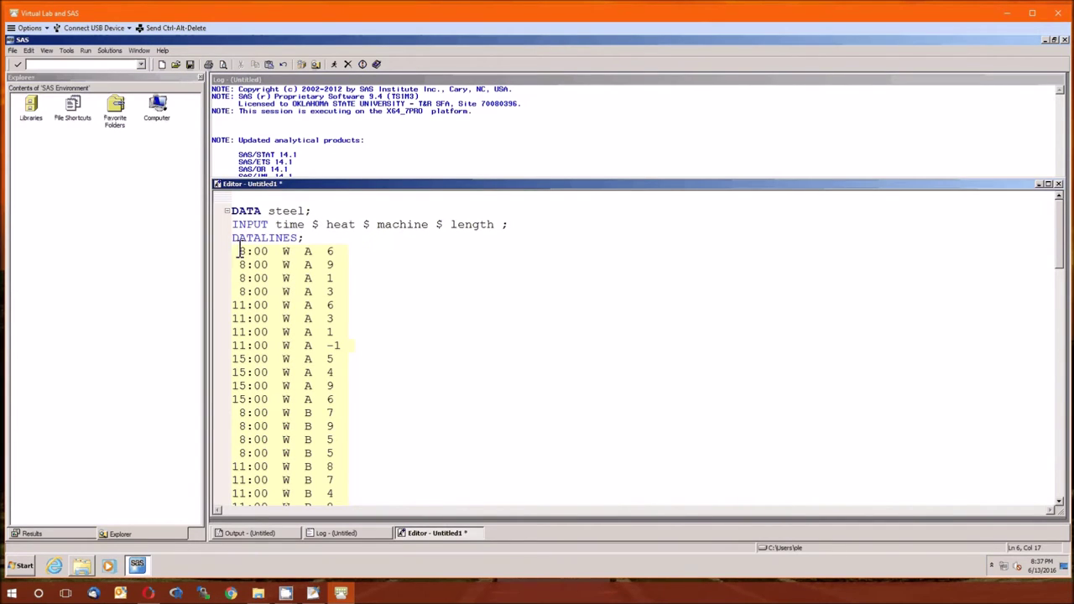
{"action": "double_click", "coordinate": [291, 225]}
{"action": "double_click", "coordinate": [341, 225]}
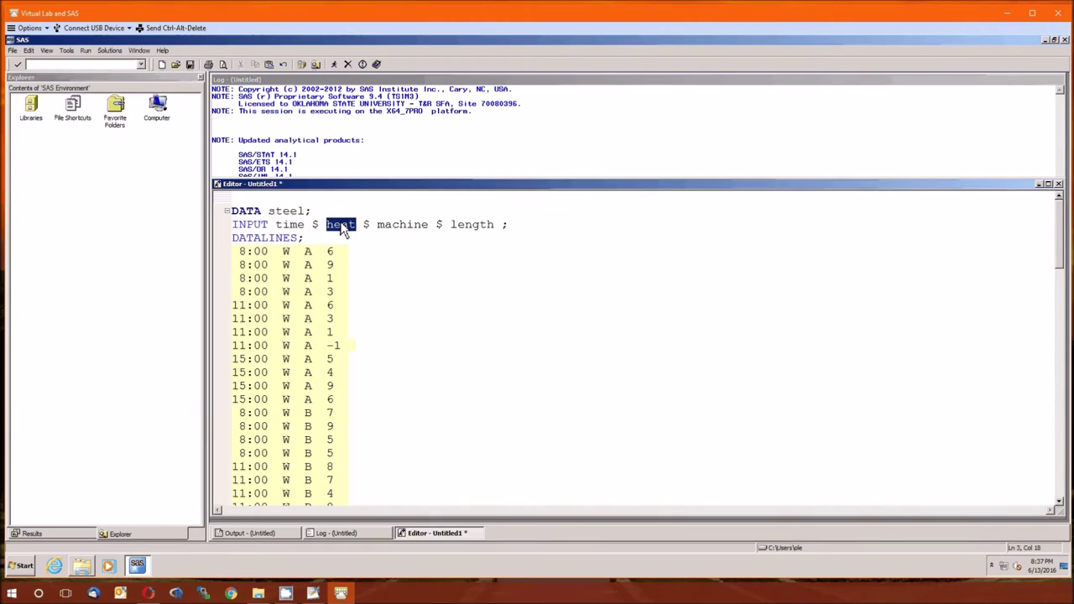
{"action": "double_click", "coordinate": [409, 225]}
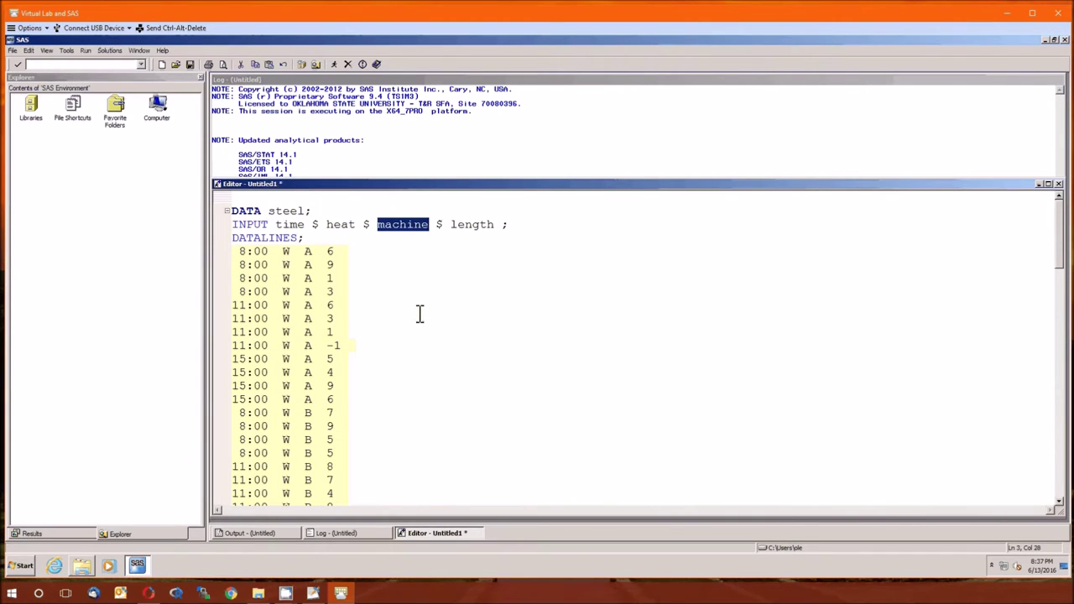
{"action": "double_click", "coordinate": [470, 225]}
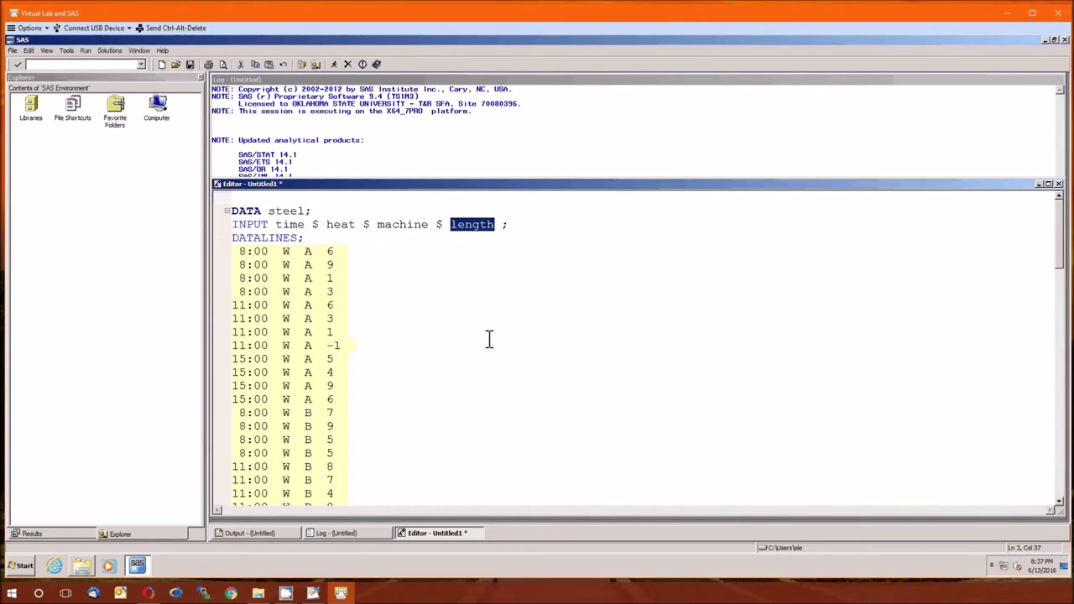
Step: Reselect time, heat and machine while scrolling through the steel data lines
{"action": "double_click", "coordinate": [294, 225]}
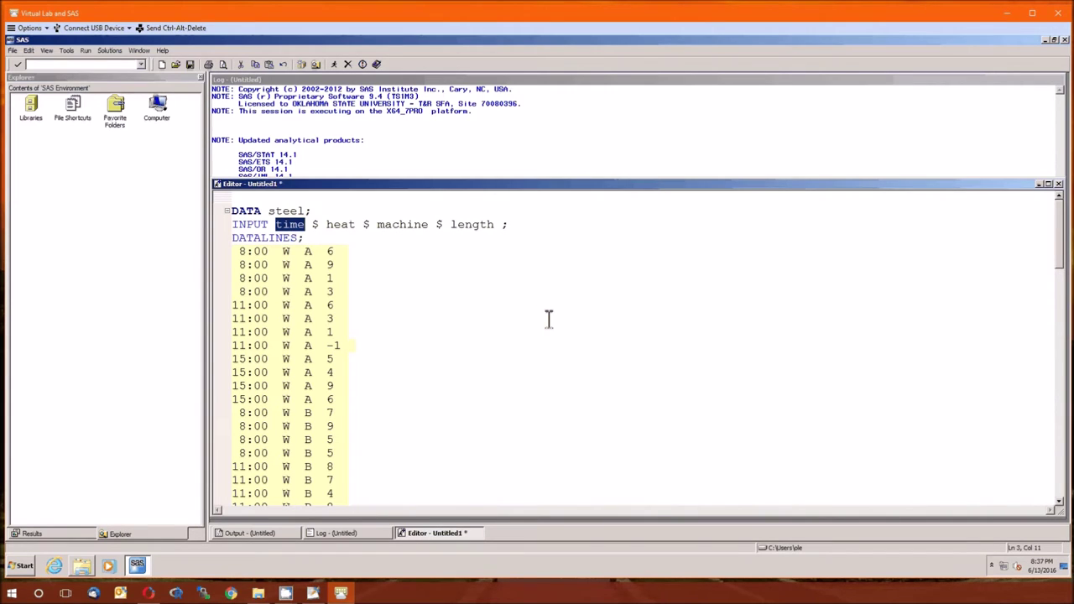
{"action": "double_click", "coordinate": [340, 225]}
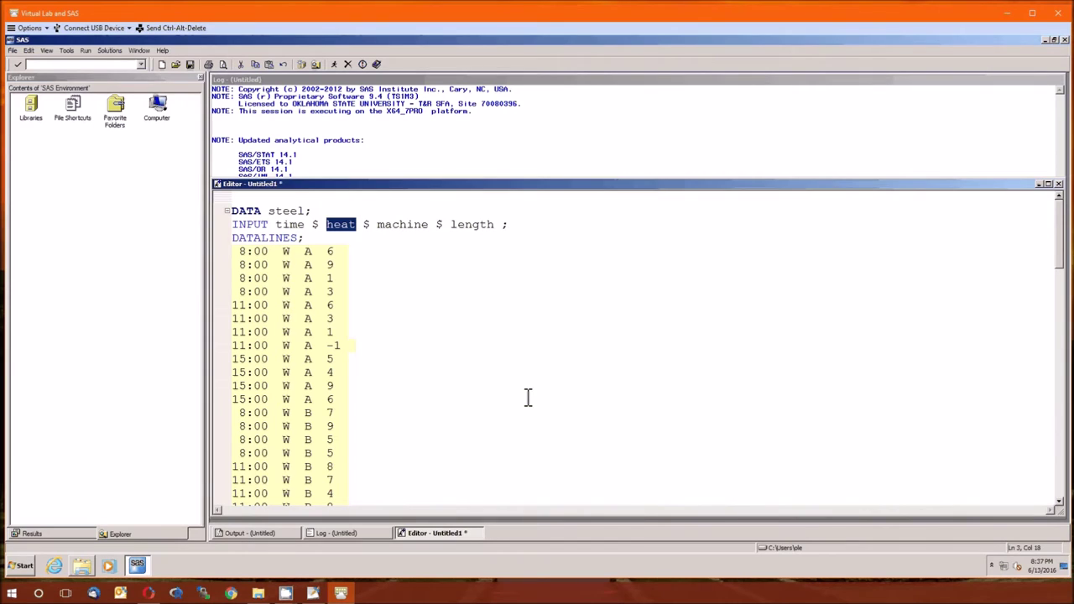
{"action": "scroll", "coordinate": [528, 398], "scroll_direction": "down", "scroll_amount": 11}
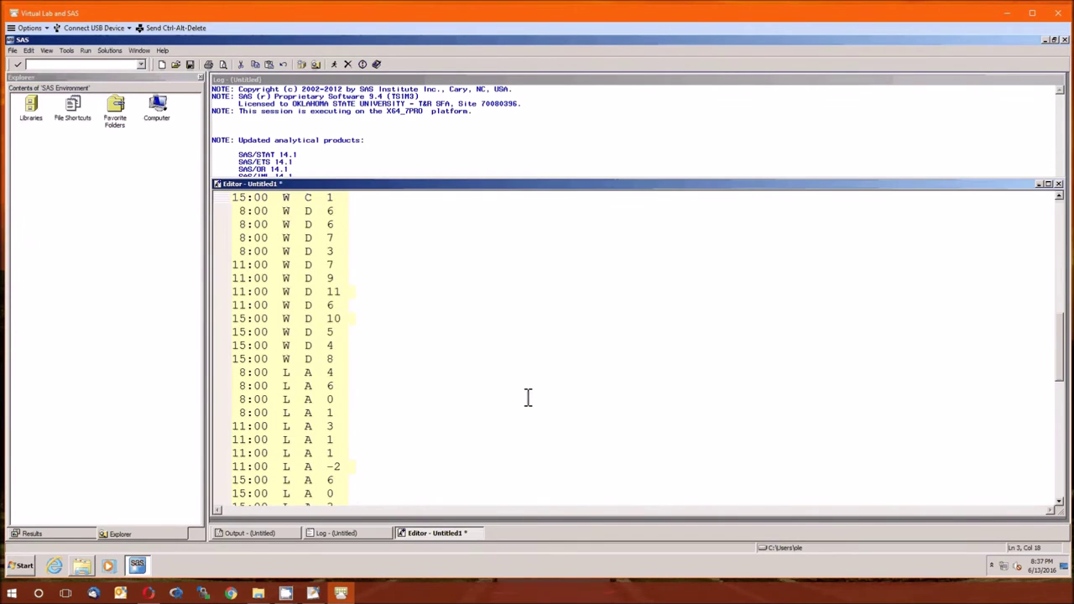
{"action": "scroll", "coordinate": [528, 398], "scroll_direction": "up", "scroll_amount": 11}
{"action": "scroll", "coordinate": [528, 398], "scroll_direction": "up", "scroll_amount": 1}
{"action": "double_click", "coordinate": [405, 224]}
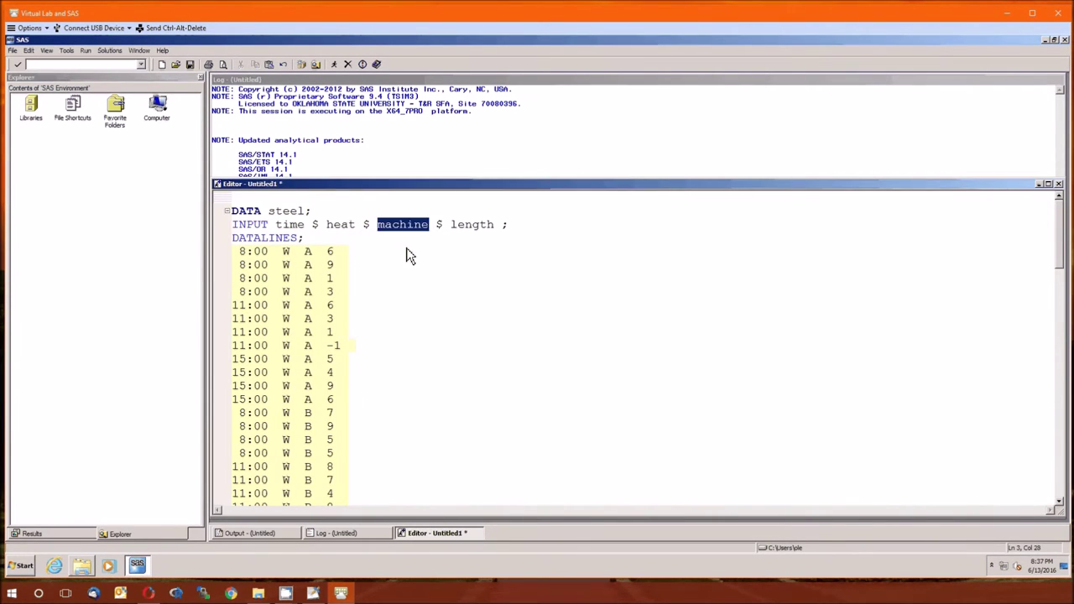
{"action": "scroll", "coordinate": [405, 375], "scroll_direction": "down", "scroll_amount": 6}
{"action": "scroll", "coordinate": [406, 375], "scroll_direction": "down", "scroll_amount": 5}
{"action": "scroll", "coordinate": [405, 375], "scroll_direction": "up", "scroll_amount": 11}
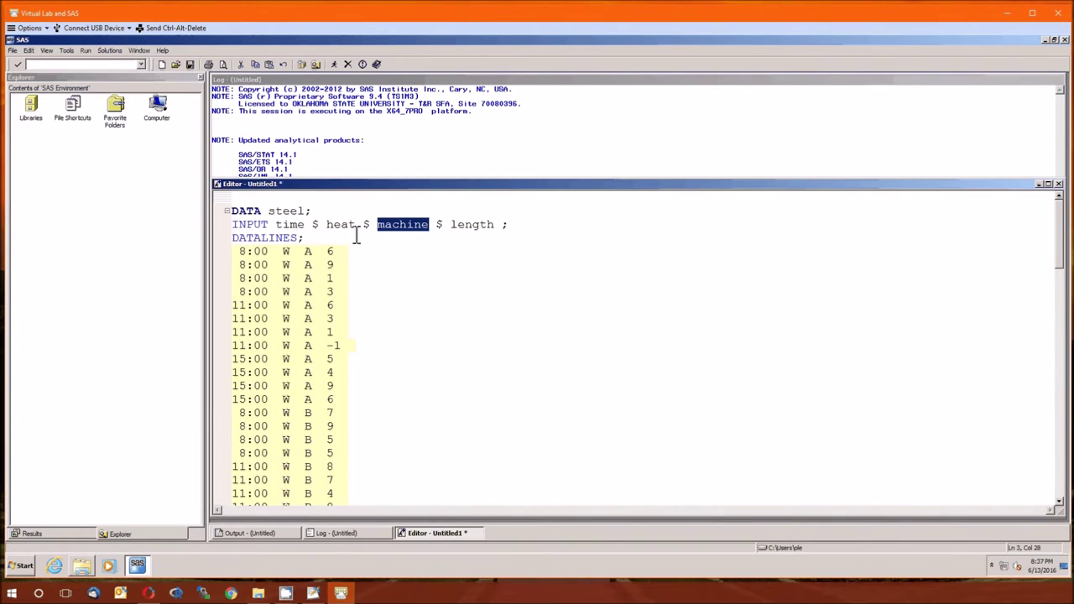
{"action": "left_click", "coordinate": [408, 227]}
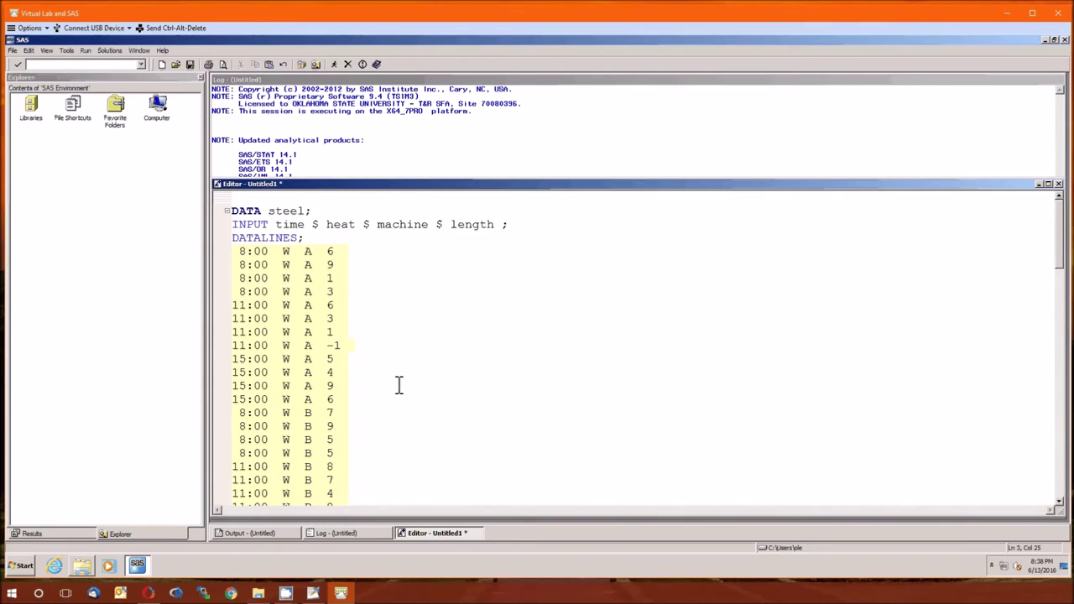
{"action": "left_click", "coordinate": [411, 224]}
{"action": "double_click", "coordinate": [402, 225]}
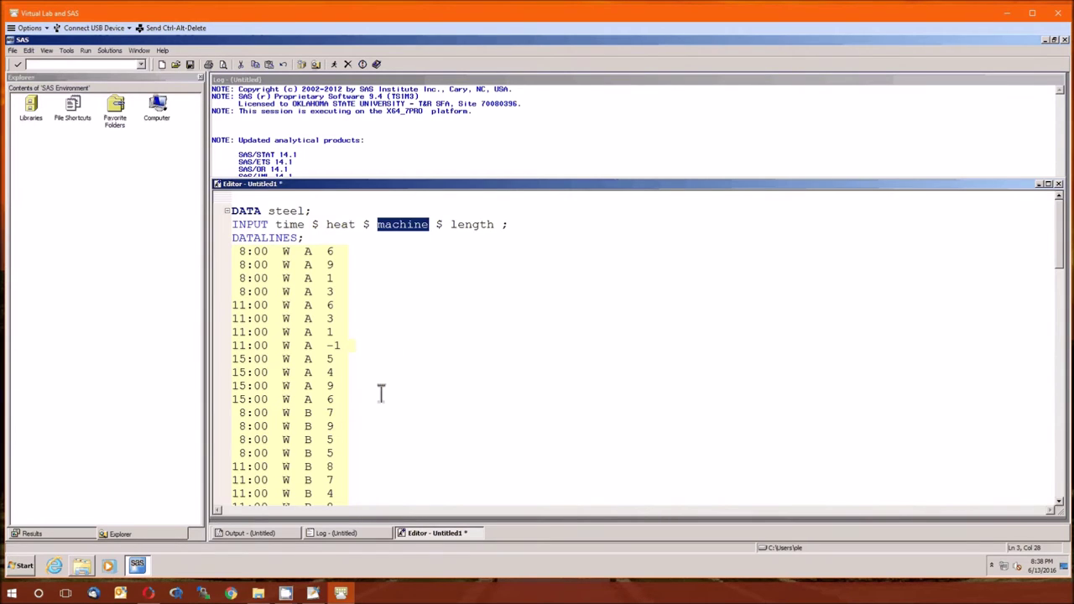
{"action": "scroll", "coordinate": [381, 393], "scroll_direction": "down", "scroll_amount": 15}
{"action": "scroll", "coordinate": [381, 393], "scroll_direction": "down", "scroll_amount": 20}
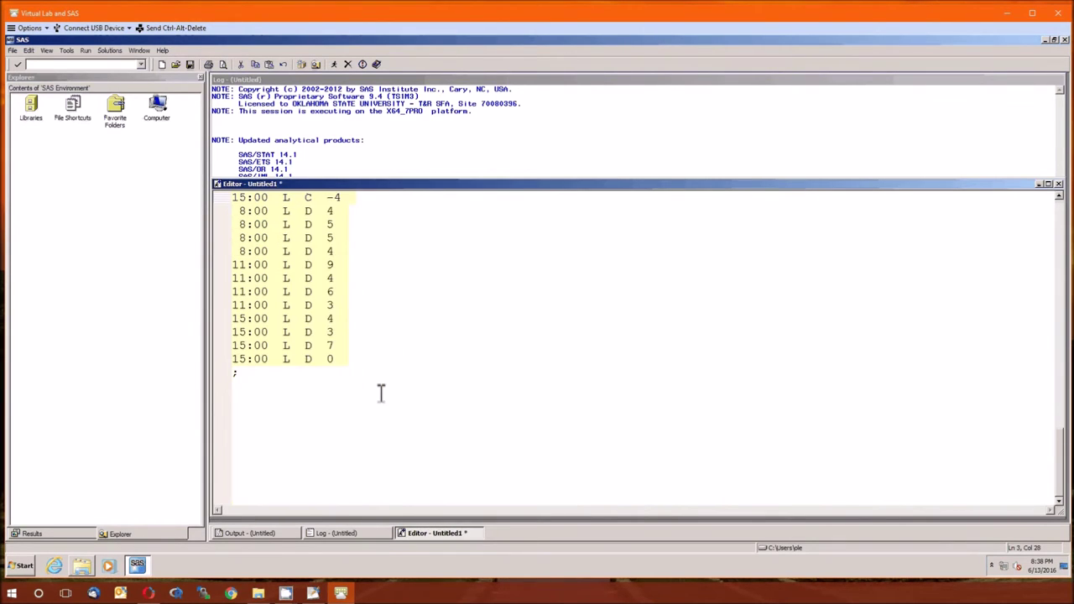
Step: Paste a PROC UNIVARIATE step for steel and add QUIT; after it
{"action": "left_click", "coordinate": [382, 270]}
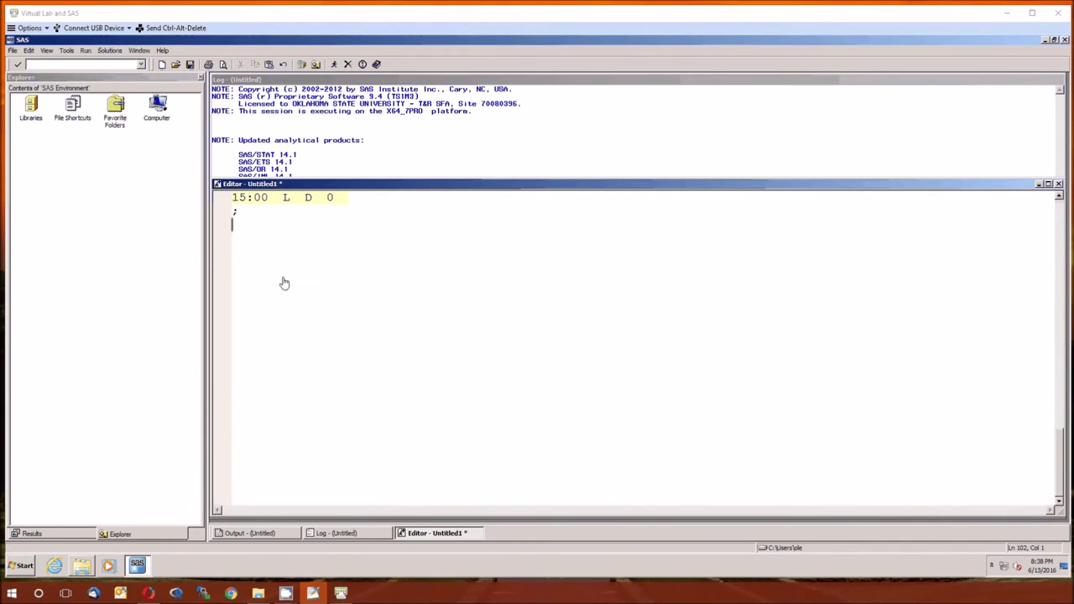
{"action": "type", "text": "PROC UNIVARIATE data=steel; RUN;"}
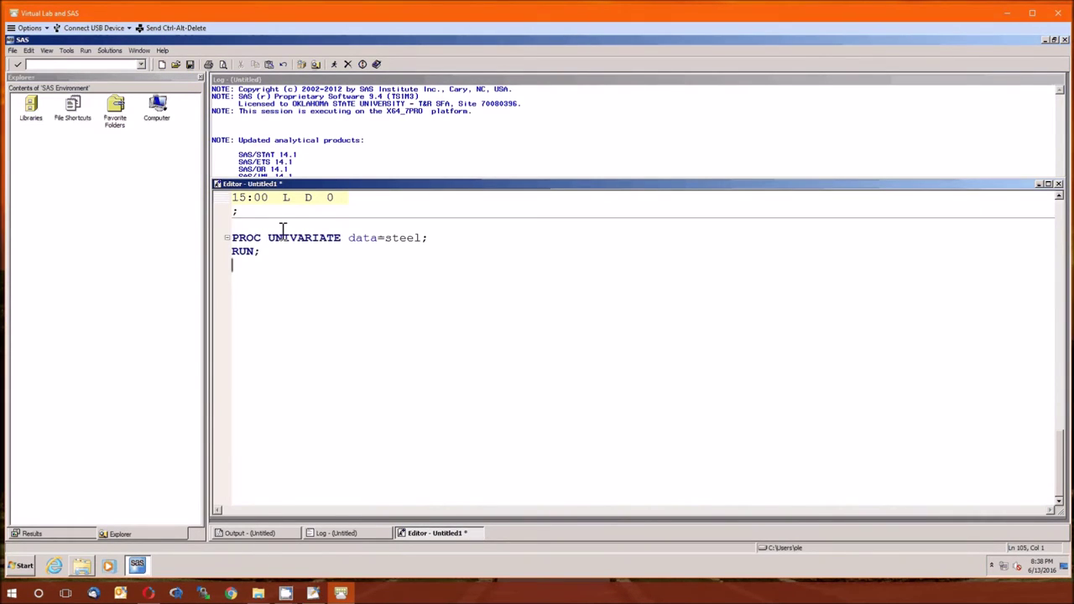
{"action": "left_click", "coordinate": [281, 223]}
{"action": "key", "text": "Return"}
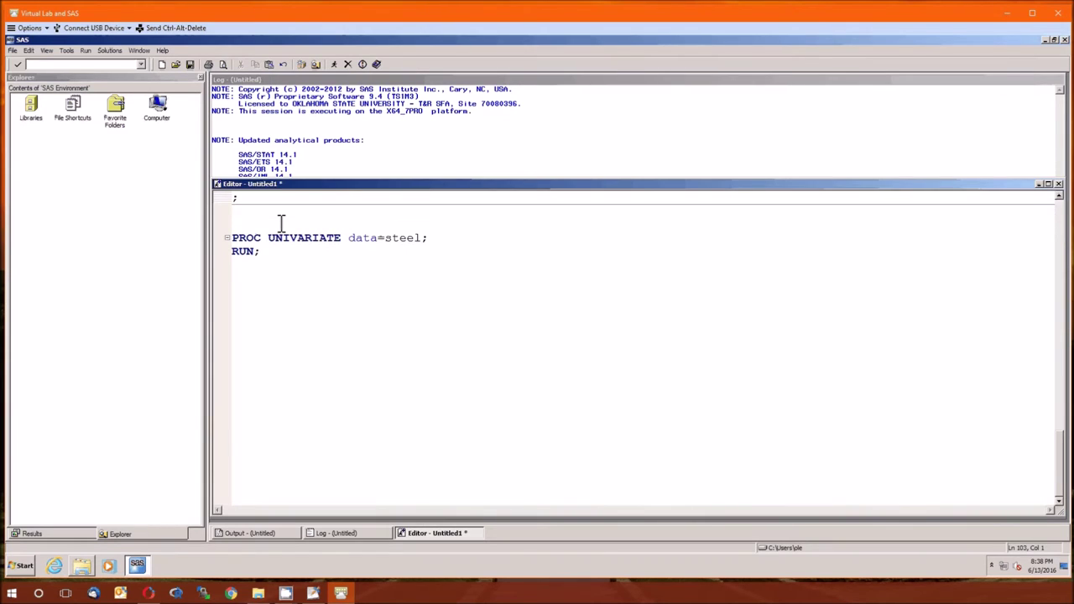
{"action": "key", "text": "Down"}
{"action": "key", "text": "Down"}
{"action": "key", "text": "Down"}
{"action": "key", "text": "Return"}
{"action": "key", "text": "Return"}
{"action": "type", "text": "QUIT;"}
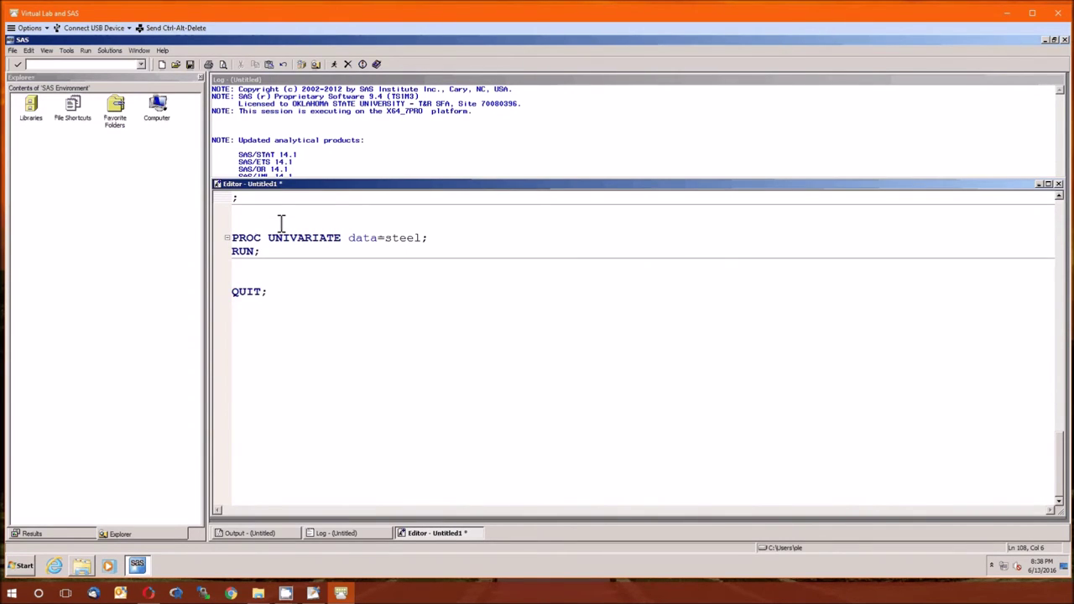
Step: Run the program and review the UNIVARIATE output for length (N 96, mean 3.958)
{"action": "key", "text": "F3"}
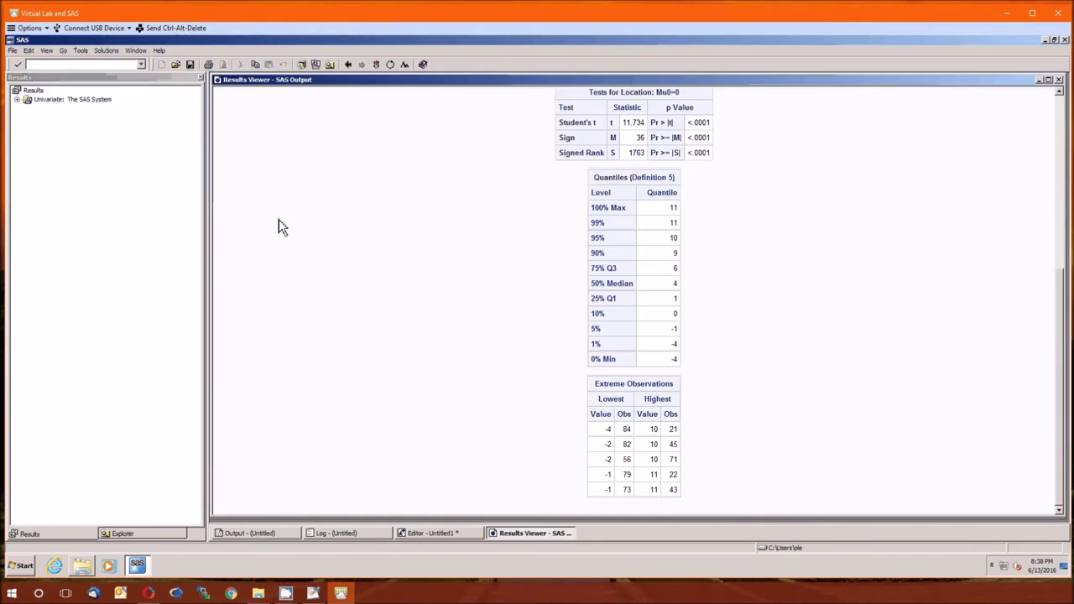
{"action": "scroll", "coordinate": [434, 316], "scroll_direction": "up", "scroll_amount": 5}
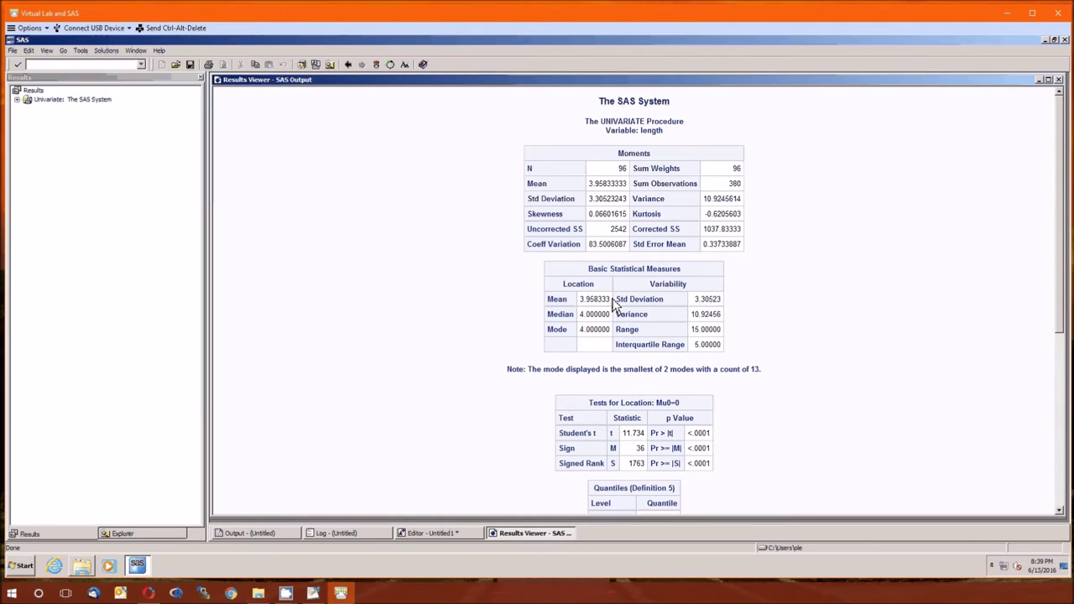
{"action": "scroll", "coordinate": [614, 305], "scroll_direction": "down", "scroll_amount": 1}
{"action": "scroll", "coordinate": [613, 305], "scroll_direction": "down", "scroll_amount": 2}
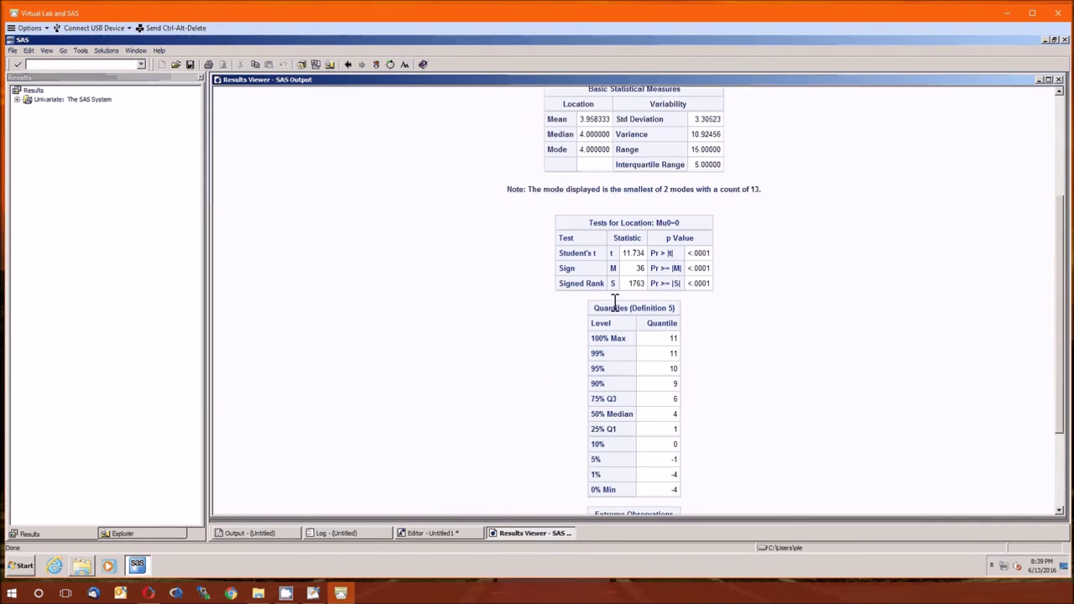
{"action": "scroll", "coordinate": [756, 317], "scroll_direction": "down", "scroll_amount": 2}
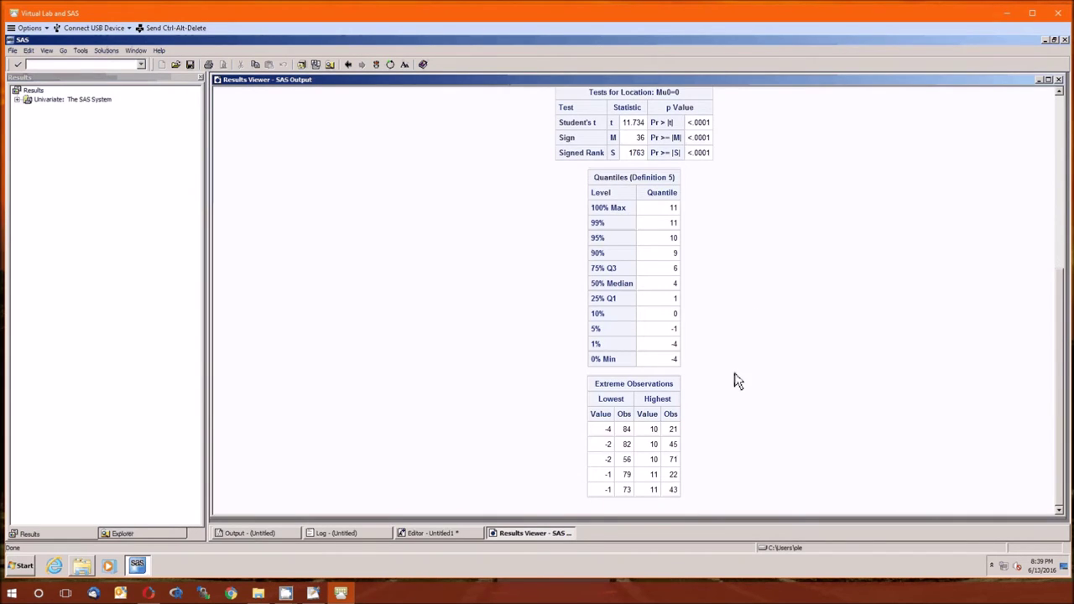
{"action": "scroll", "coordinate": [735, 380], "scroll_direction": "up", "scroll_amount": 4}
{"action": "scroll", "coordinate": [735, 380], "scroll_direction": "up", "scroll_amount": 1}
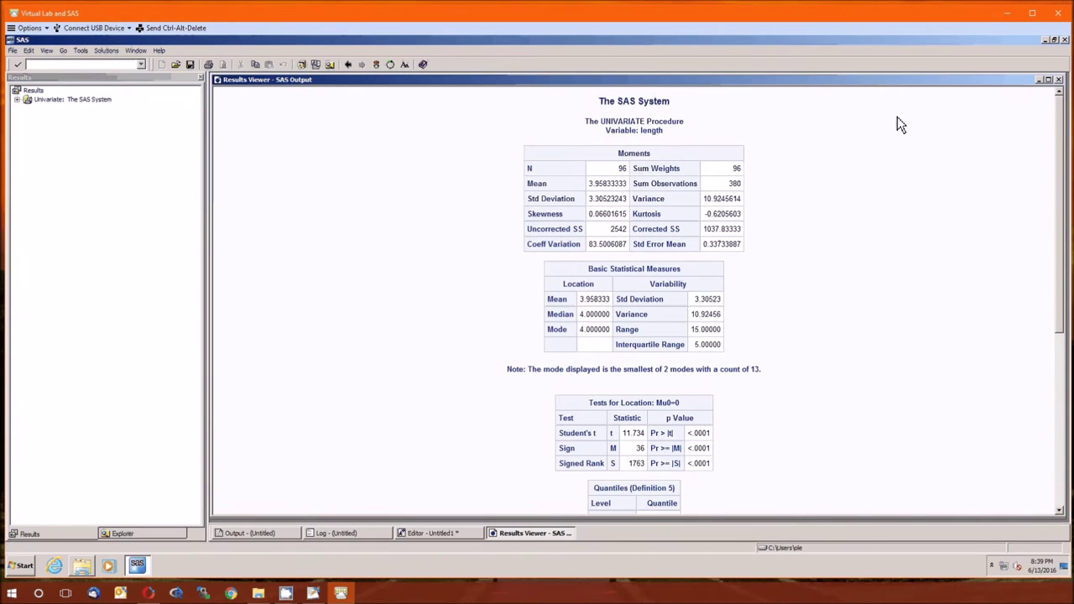
{"action": "left_click", "coordinate": [1059, 81]}
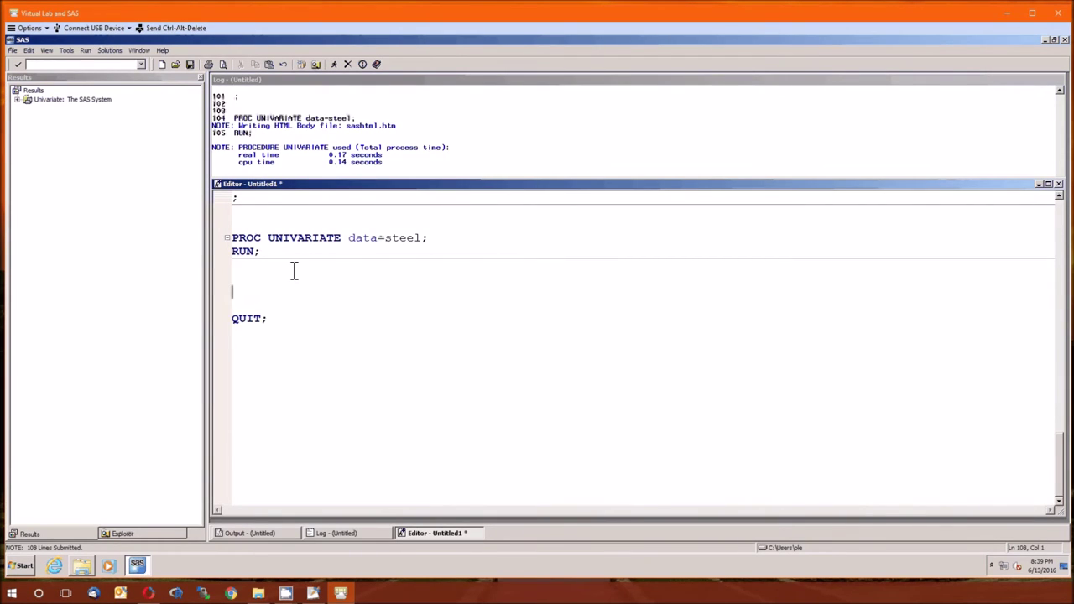
Step: Add PROC BOXPLOT data=steel; PLOT length*time; RUN; above QUIT;
{"action": "key", "text": "Return"}
{"action": "key", "text": "Up"}
{"action": "key", "text": "Up"}
{"action": "left_click", "coordinate": [263, 295]}
{"action": "type", "text": "PR"}
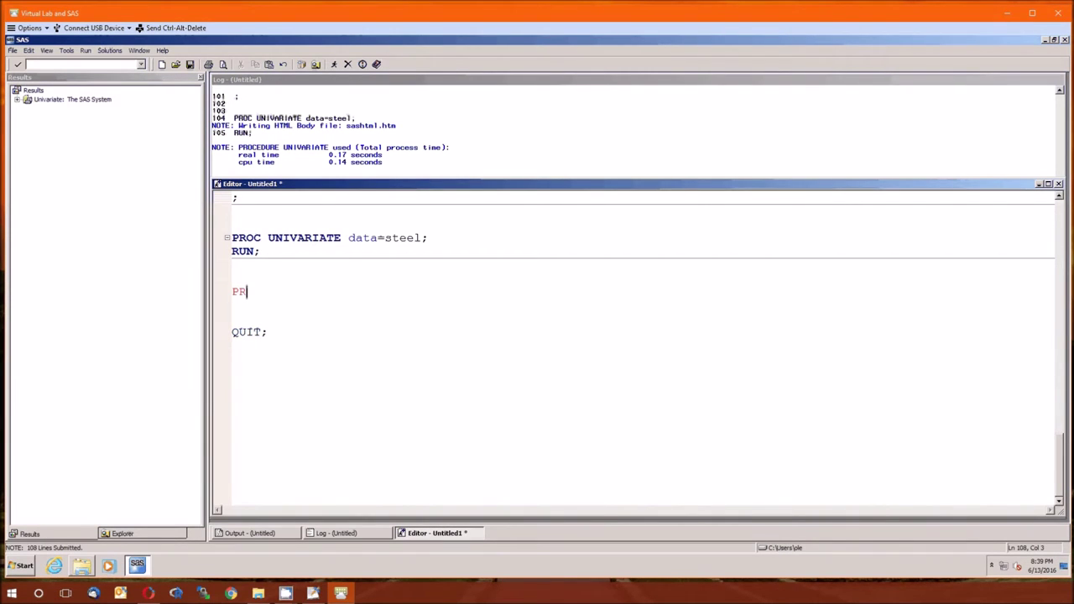
{"action": "type", "text": "OC boxplot"}
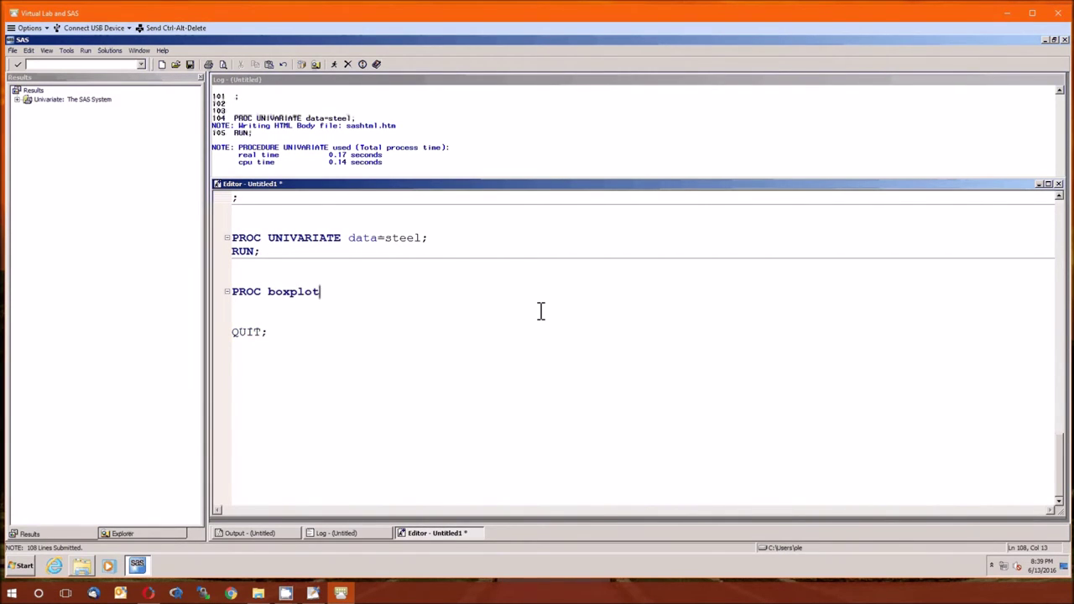
{"action": "key", "text": "BackSpace"}
{"action": "key", "text": "BackSpace"}
{"action": "key", "text": "BackSpace"}
{"action": "key", "text": "BackSpace"}
{"action": "key", "text": "BackSpace"}
{"action": "key", "text": "BackSpace"}
{"action": "key", "text": "BackSpace"}
{"action": "type", "text": "BOXPLOT data=stel"}
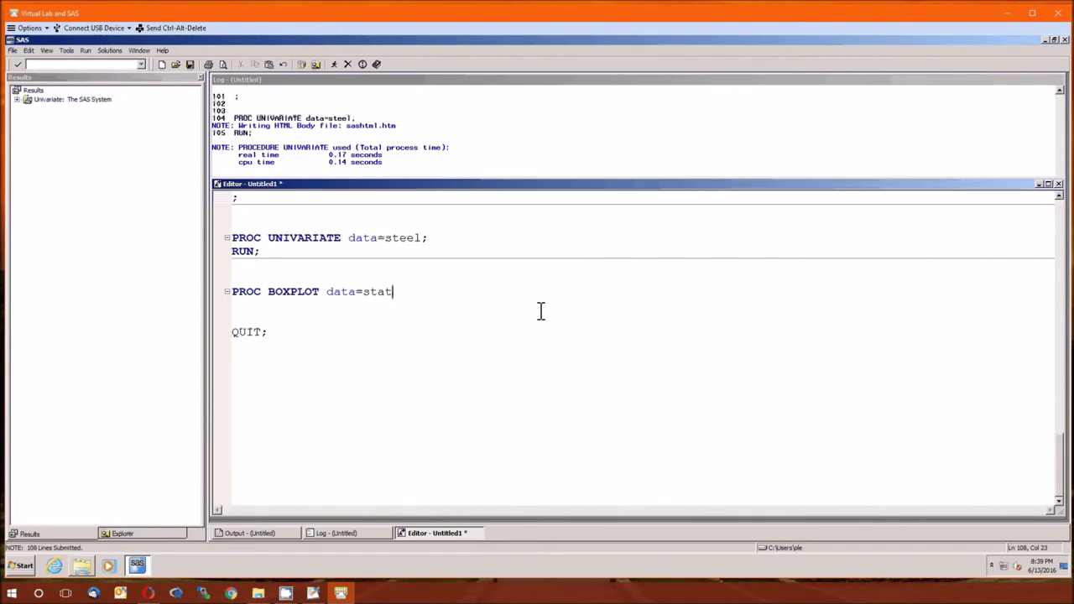
{"action": "key", "text": "BackSpace"}
{"action": "key", "text": "BackSpace"}
{"action": "type", "text": "eel;"}
{"action": "key", "text": "Return"}
{"action": "type", "text": "PL"}
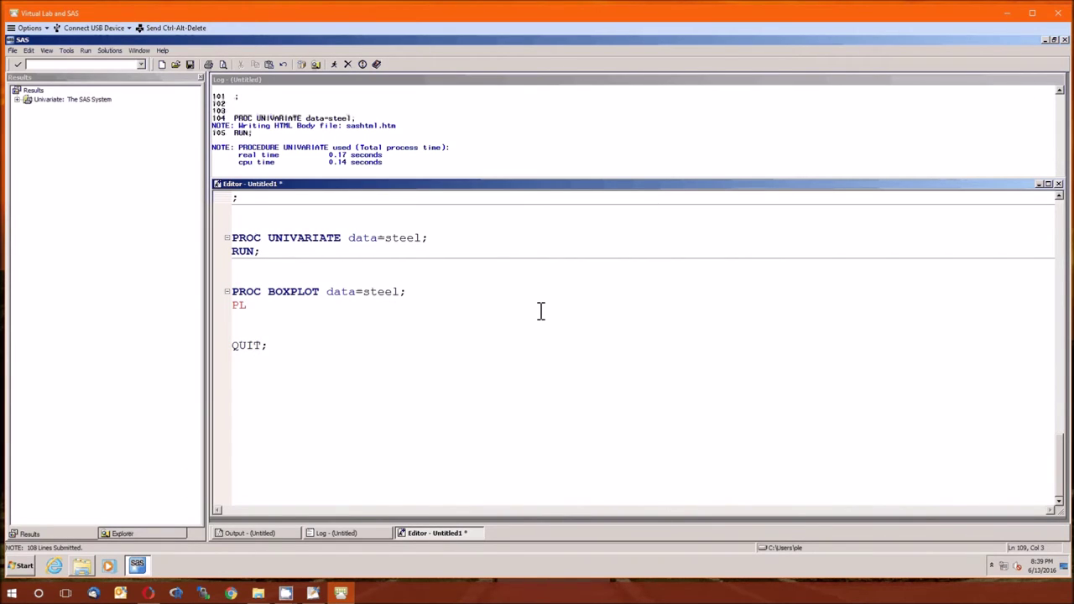
{"action": "type", "text": "OT length*time;"}
{"action": "key", "text": "Return"}
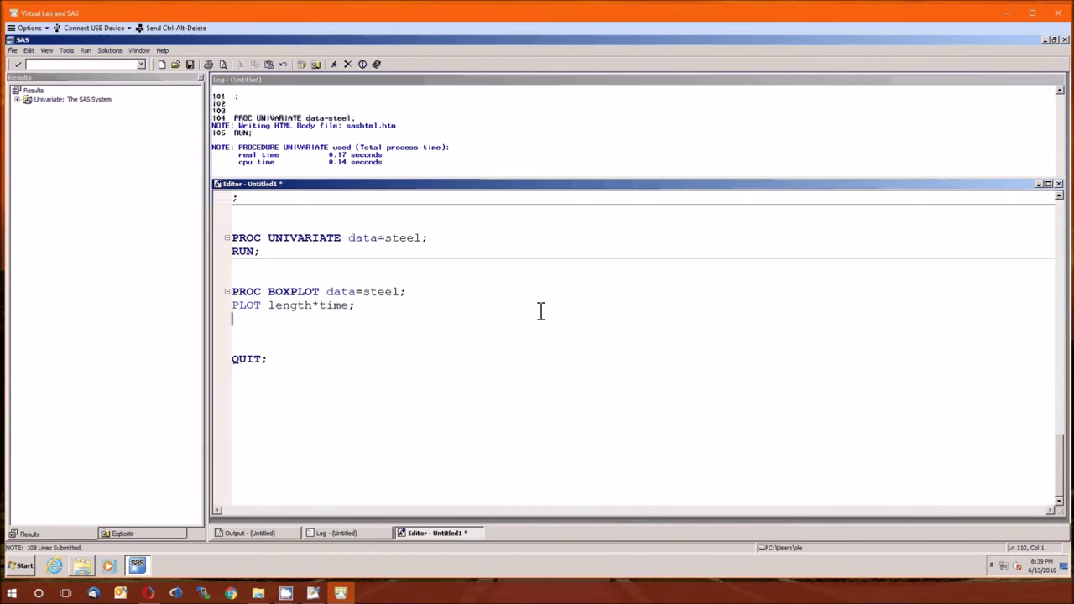
{"action": "type", "text": "RUN;"}
{"action": "key", "text": "Return"}
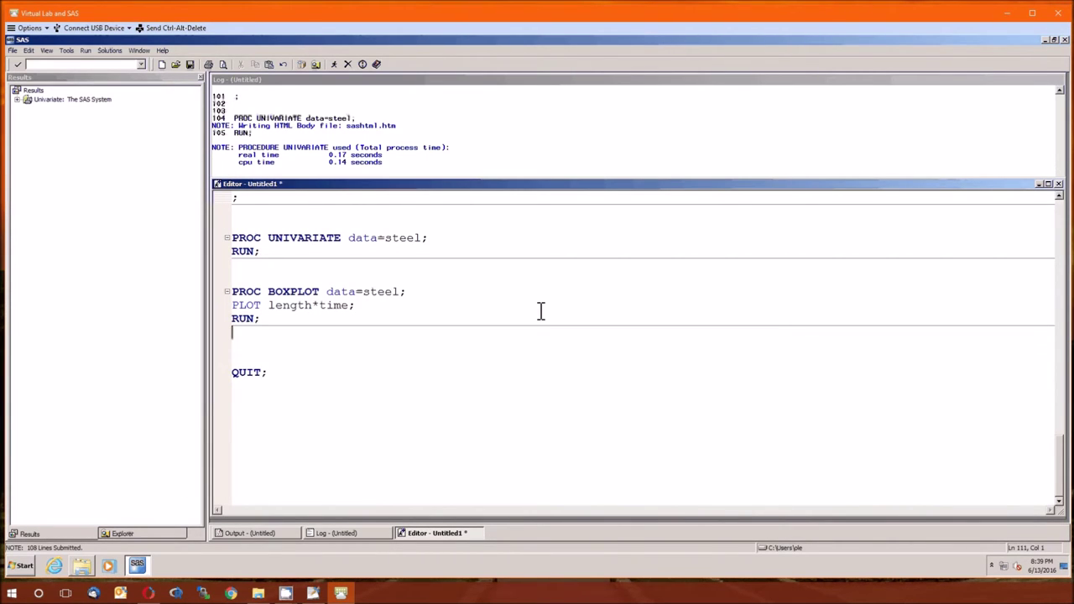
Step: Wrap PROC UNIVARIATE in /* */ and run the program to draw the boxplot
{"action": "left_click", "coordinate": [267, 279]}
{"action": "left_click", "coordinate": [252, 225]}
{"action": "type", "text": "/*"}
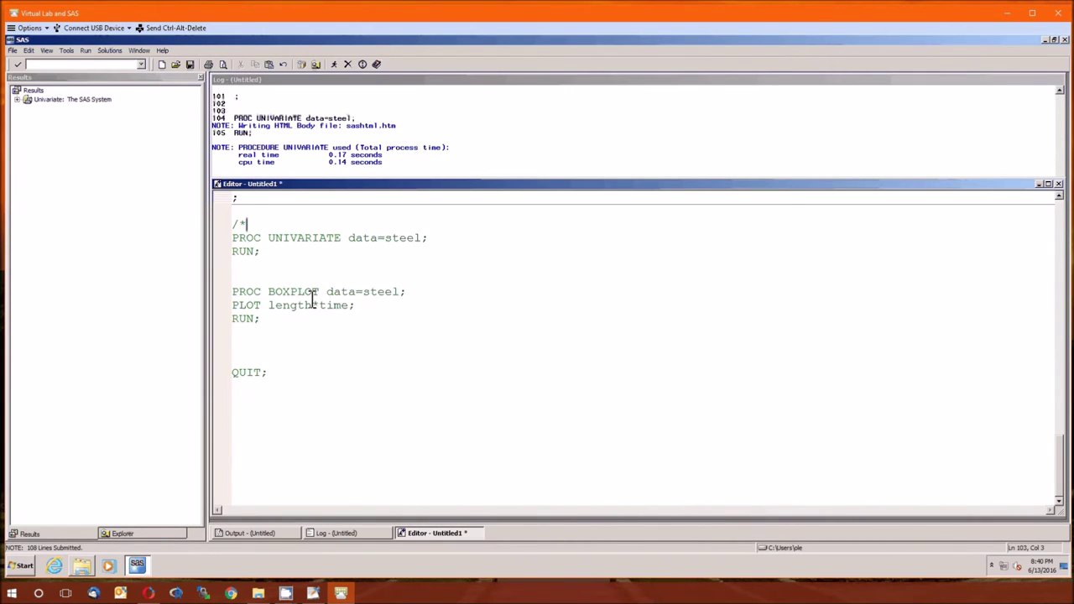
{"action": "key", "text": "Down"}
{"action": "key", "text": "Down"}
{"action": "key", "text": "Down"}
{"action": "type", "text": "*/"}
{"action": "key", "text": "Return"}
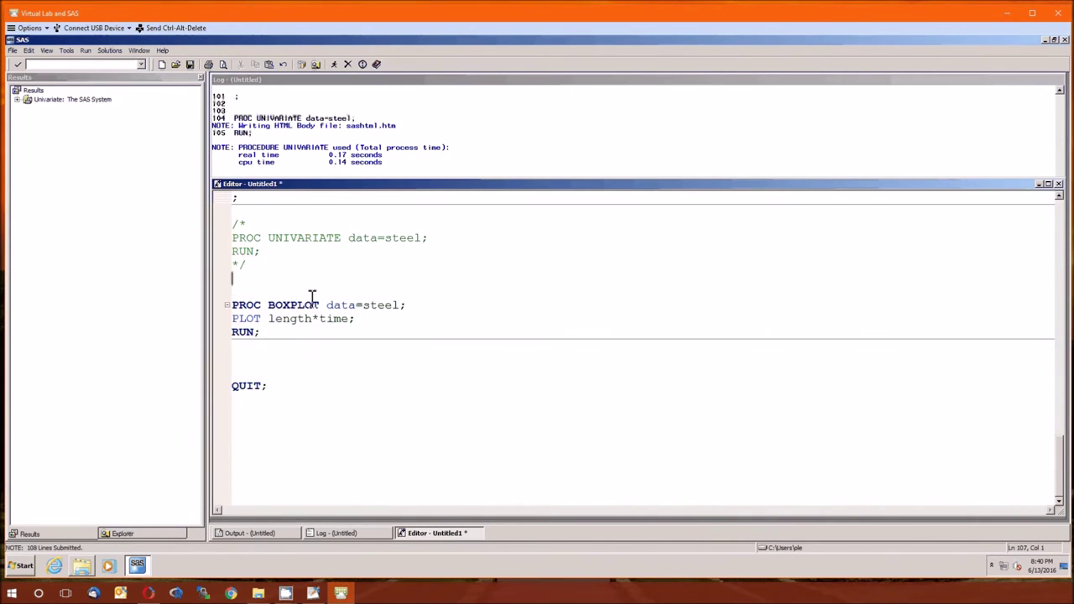
{"action": "key", "text": "F3"}
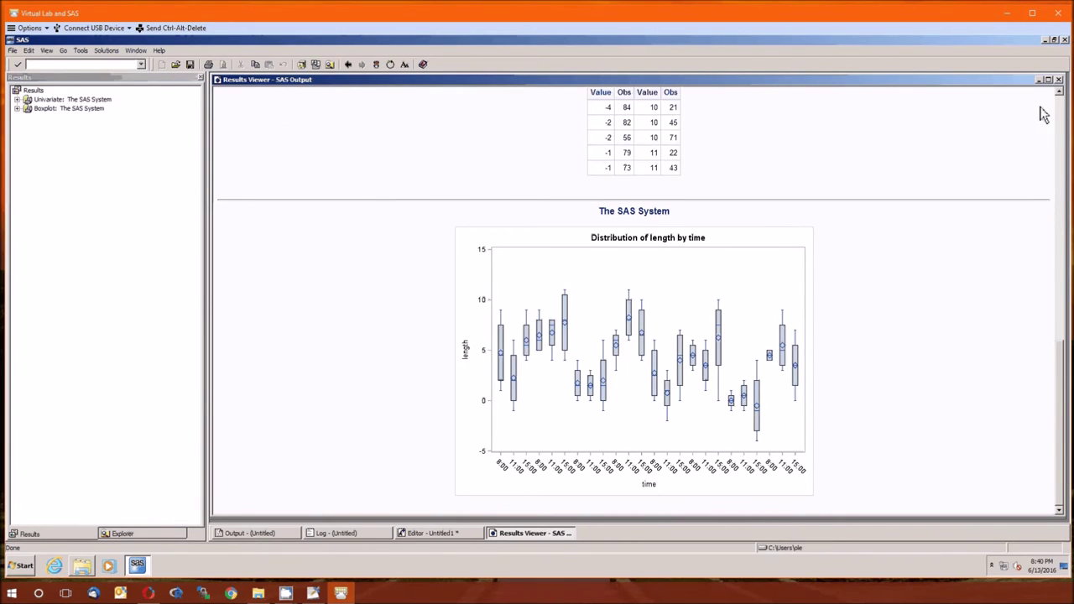
Step: Insert PROC SORT data=steel; BY time; before the boxplot, giving boxes for 11:00, 15:00, 8:00
{"action": "left_click", "coordinate": [1060, 81]}
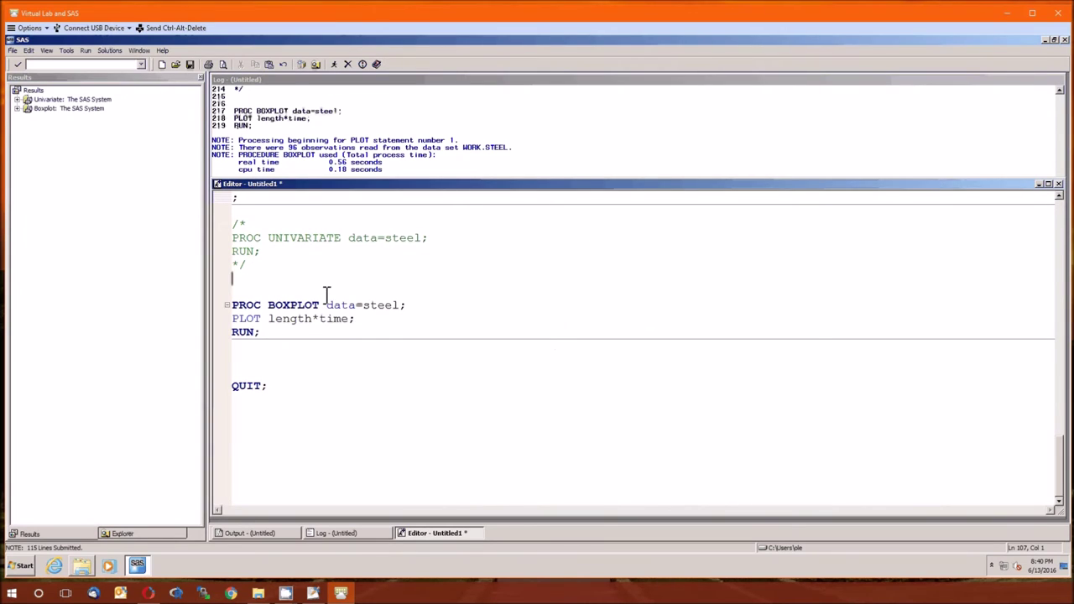
{"action": "type", "text": "PRO"}
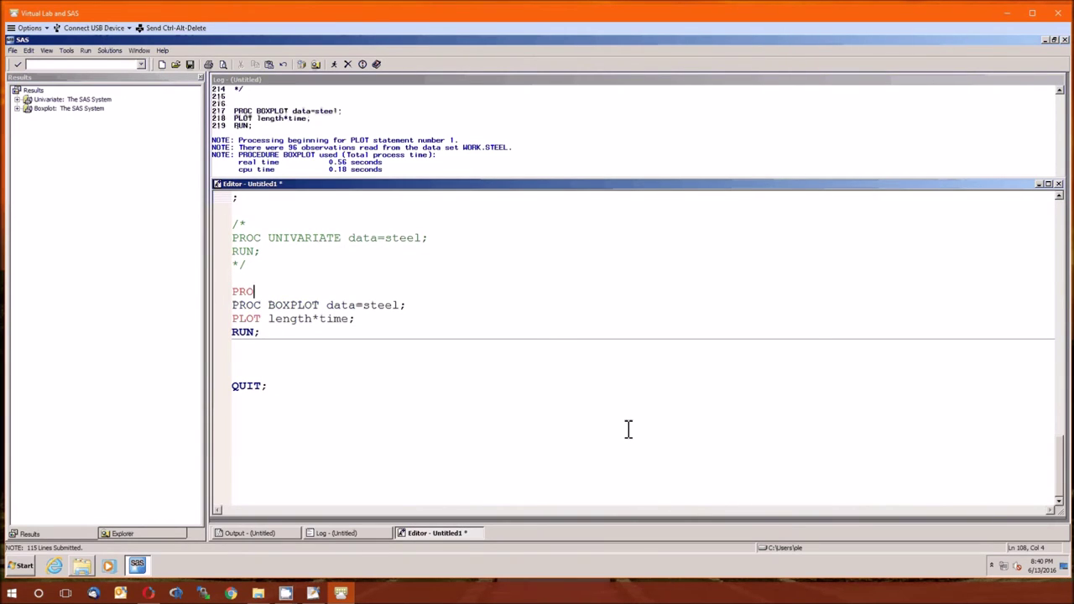
{"action": "type", "text": "C SORT "}
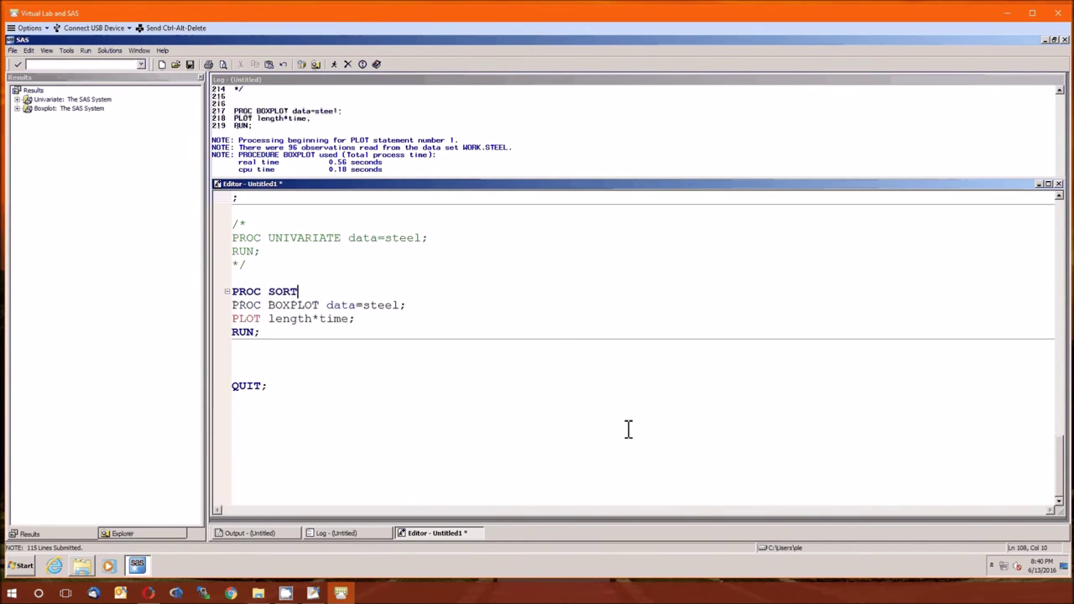
{"action": "type", "text": "data=steel;"}
{"action": "key", "text": "Return"}
{"action": "type", "text": "BY "}
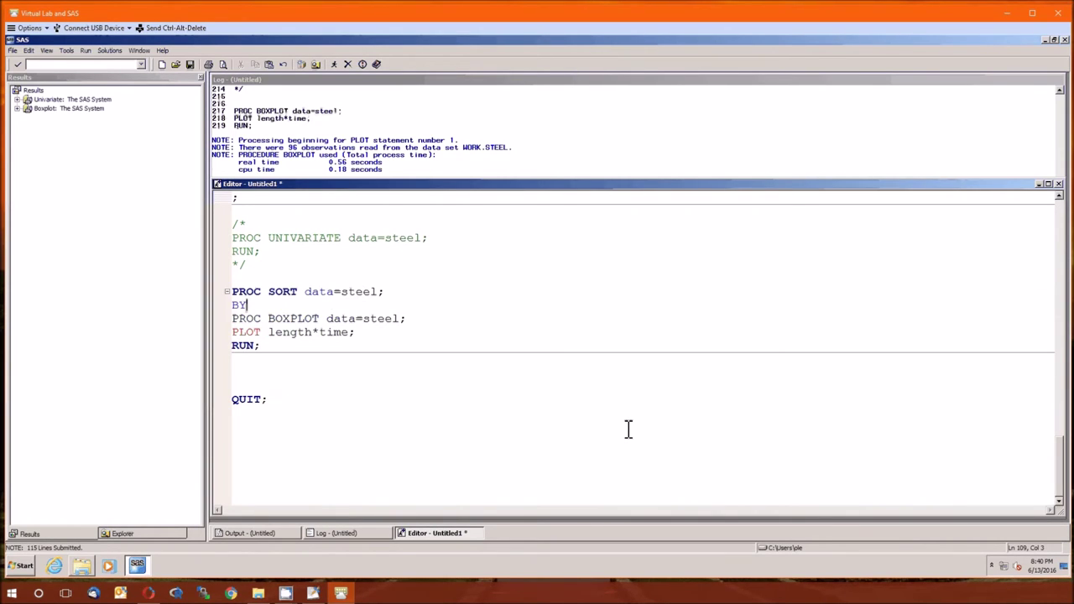
{"action": "type", "text": "time;"}
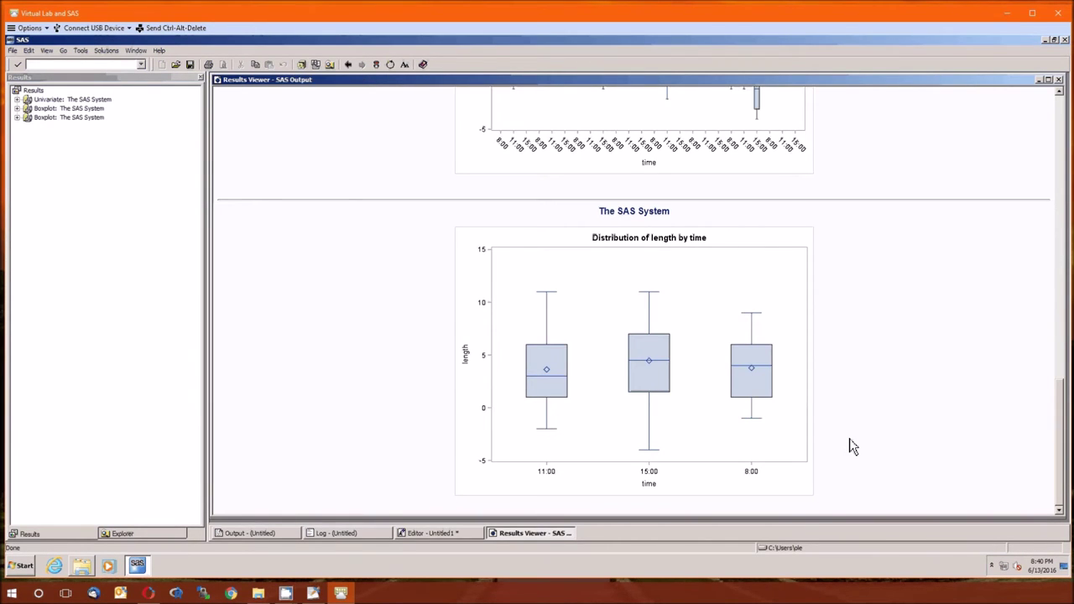
{"action": "left_click", "coordinate": [1060, 79]}
Step: Add PROC SORT data=steel; BY heat; below the time boxplot step
{"action": "left_click", "coordinate": [363, 369]}
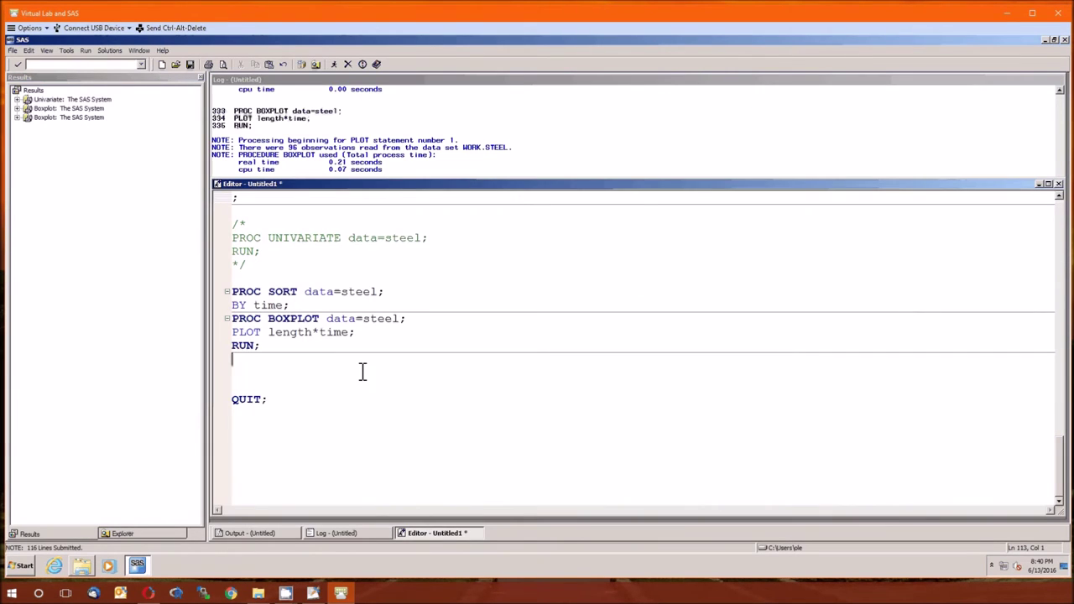
{"action": "key", "text": "Return"}
{"action": "key", "text": "Return"}
{"action": "type", "text": "PRO"}
{"action": "key", "text": "BackSpace"}
{"action": "key", "text": "BackSpace"}
{"action": "type", "text": "ROC"}
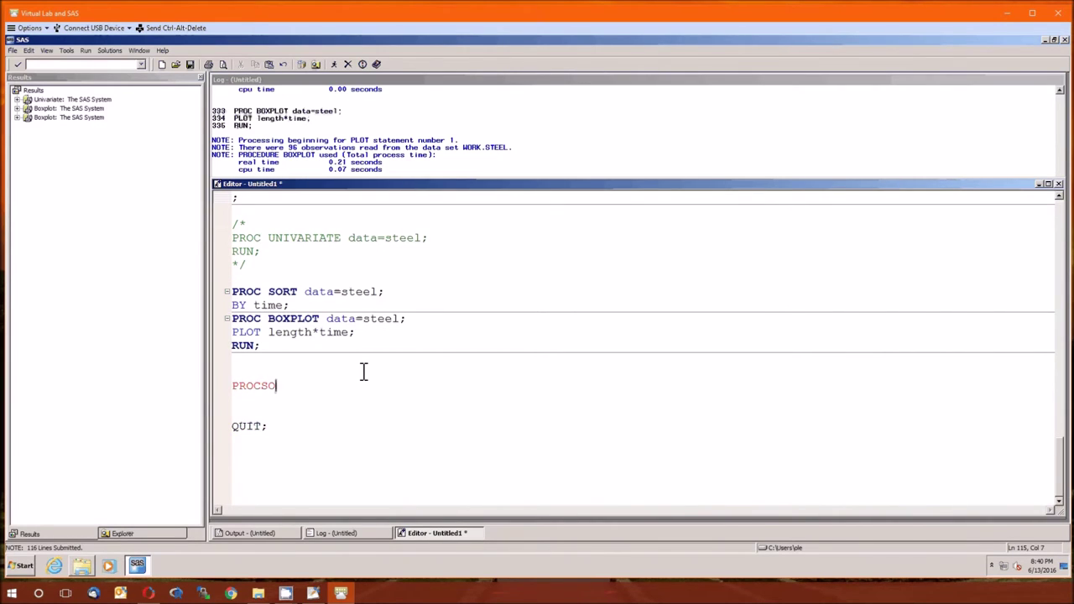
{"action": "type", "text": " SORT data=steel;"}
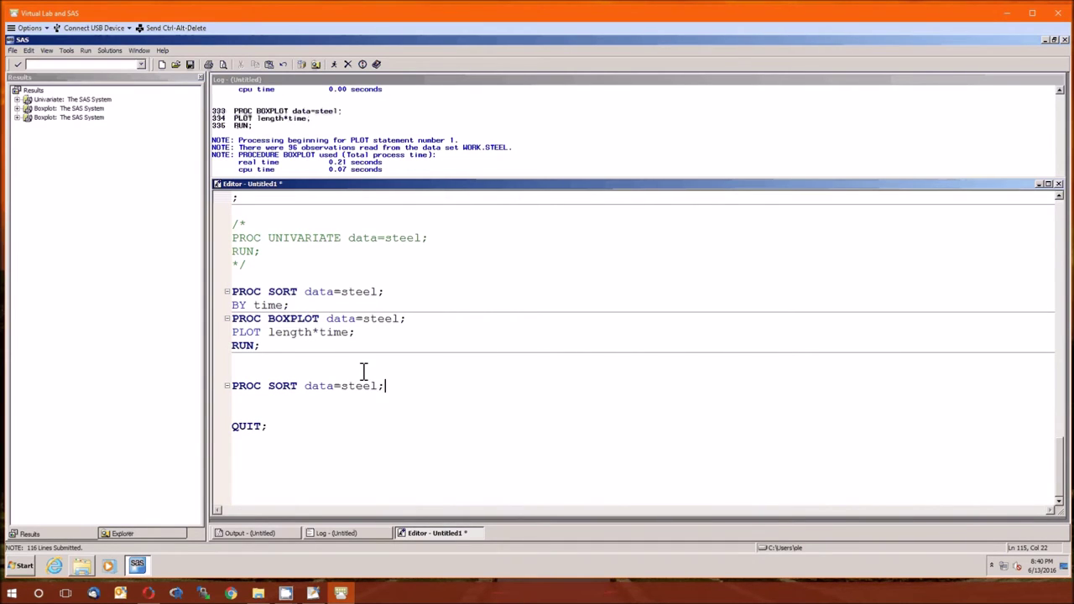
{"action": "key", "text": "Return"}
{"action": "type", "text": "BY heat;"}
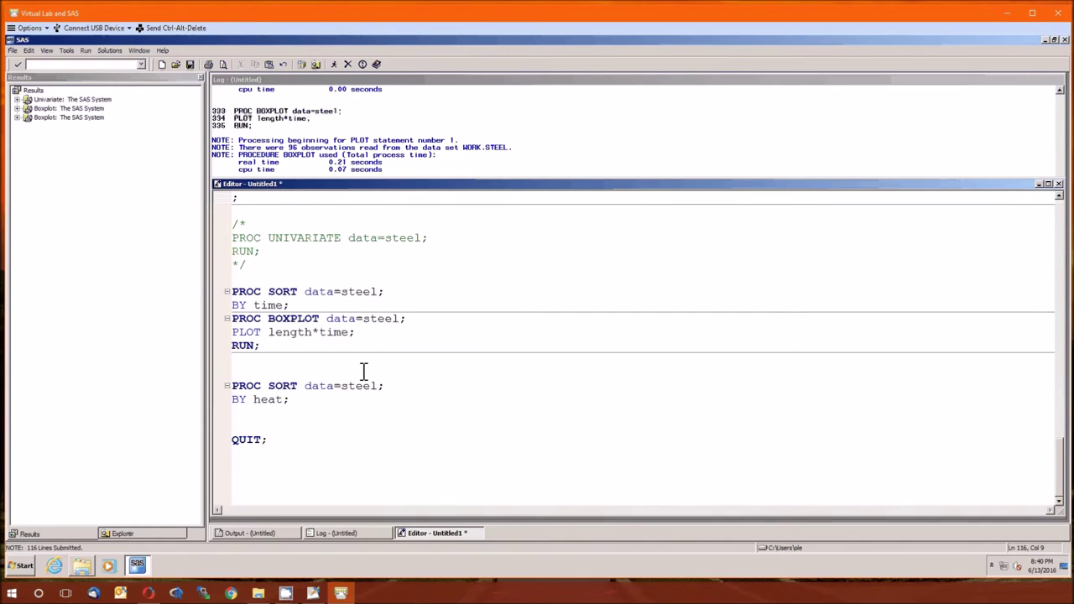
Step: Add PROC BOXPLOT data=steel; PLOT length*heat; RUN; and run it
{"action": "key", "text": "Return"}
{"action": "type", "text": "PROC BOXPLOT data=ste"}
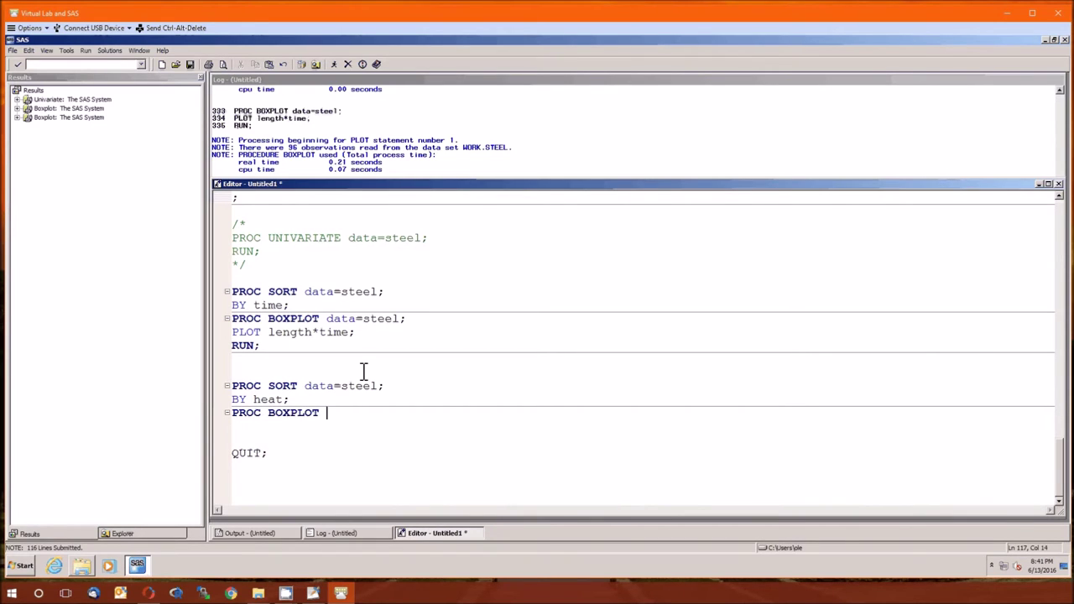
{"action": "type", "text": "el;"}
{"action": "key", "text": "Return"}
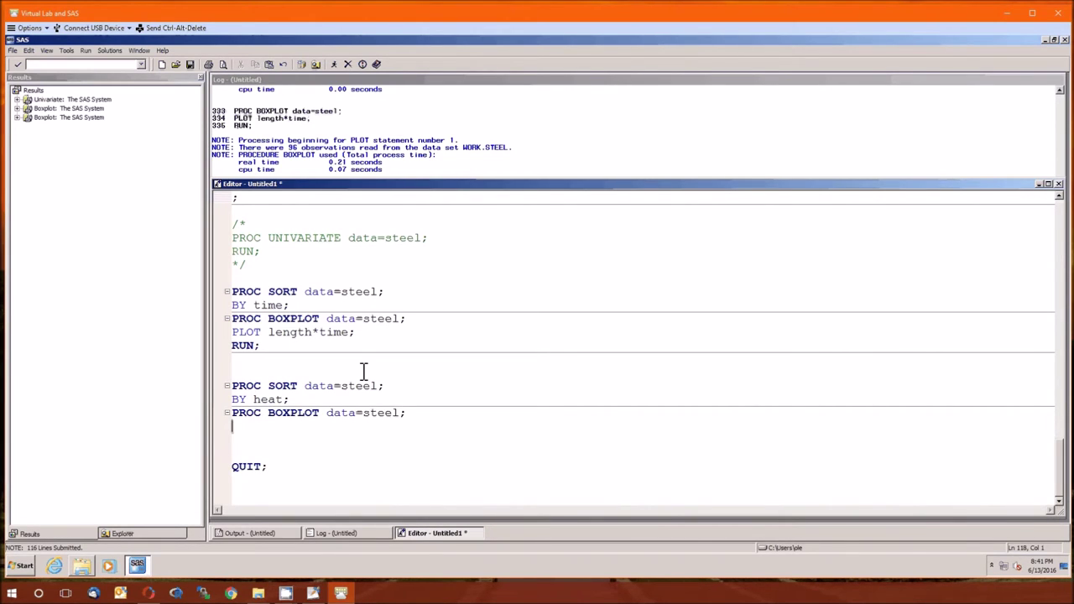
{"action": "type", "text": "PLOT lent"}
{"action": "key", "text": "BackSpace"}
{"action": "type", "text": "gth*"}
{"action": "key", "text": "BackSpace"}
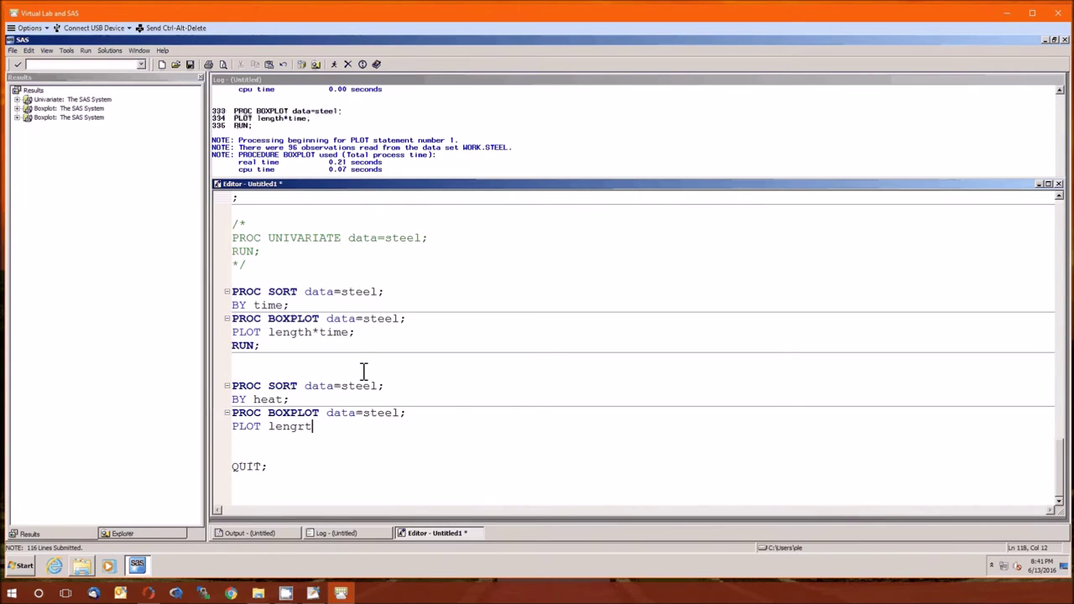
{"action": "key", "text": "BackSpace"}
{"action": "key", "text": "BackSpace"}
{"action": "type", "text": "th*heat;"}
{"action": "key", "text": "Return"}
{"action": "type", "text": "RUN;"}
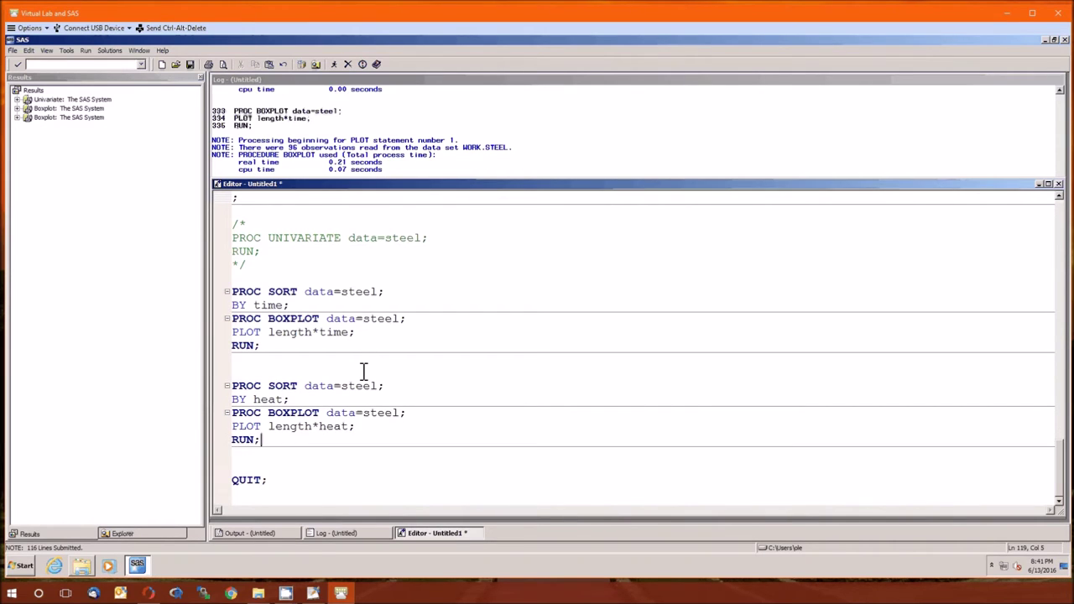
{"action": "key", "text": "F8"}
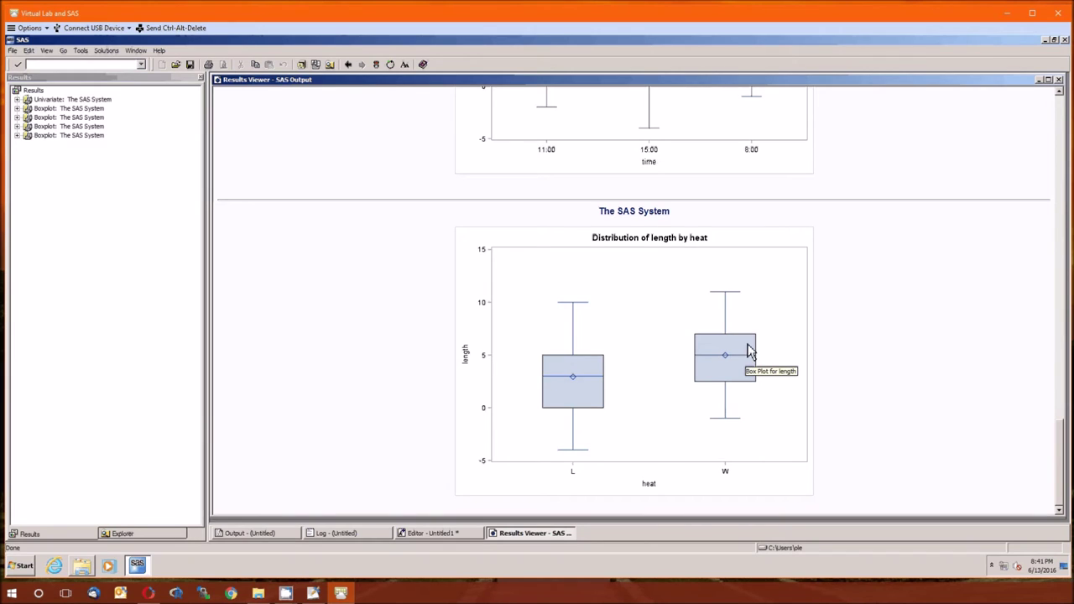
Step: Look over the heat boxplot output and close the Results Viewer
{"action": "scroll", "coordinate": [694, 349], "scroll_direction": "up", "scroll_amount": 3}
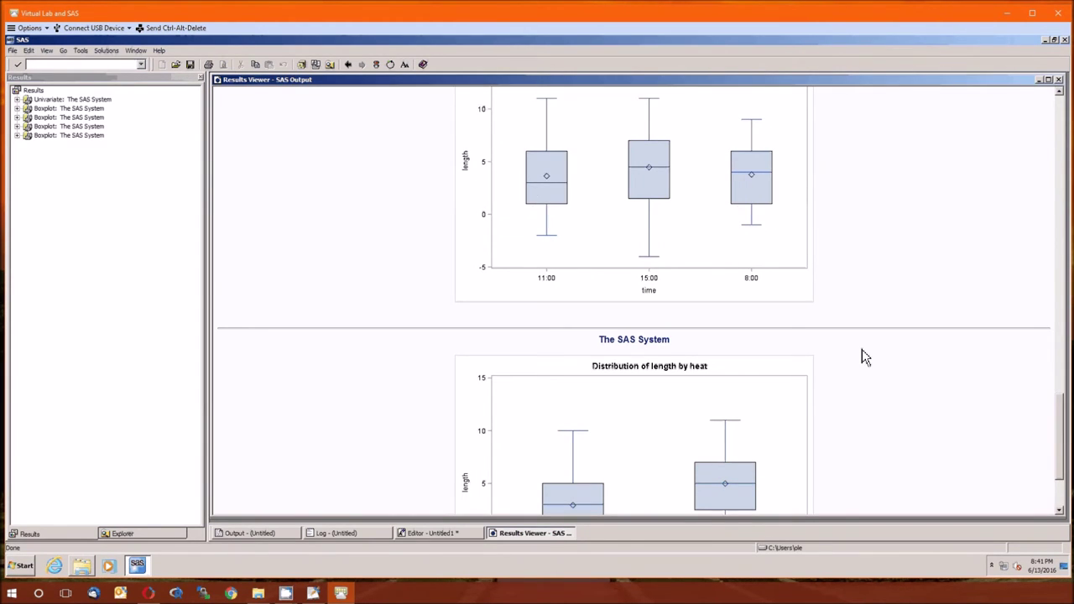
{"action": "left_click", "coordinate": [431, 535]}
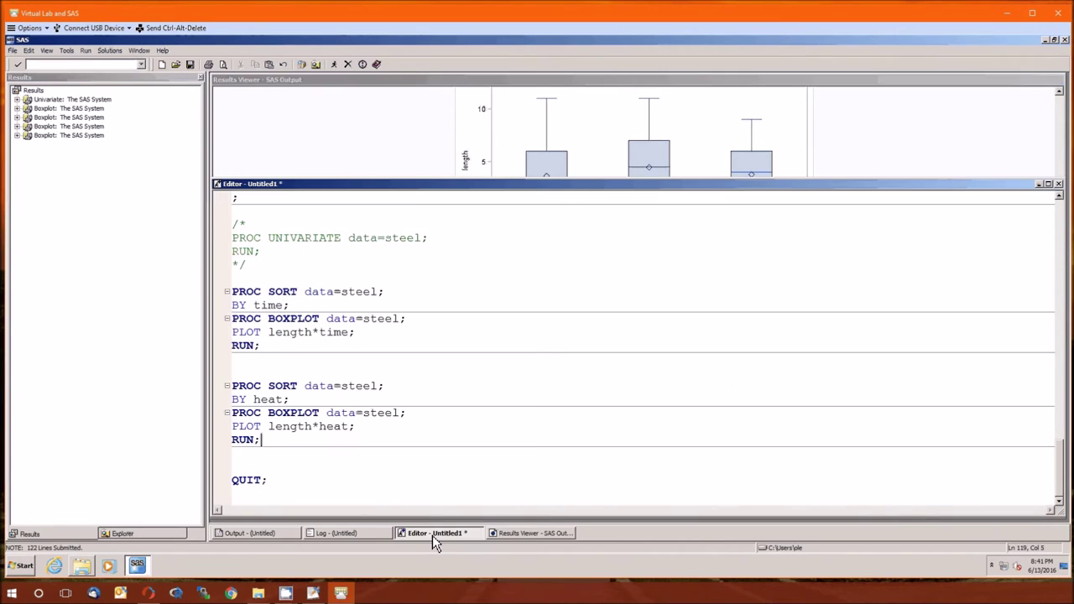
{"action": "left_click", "coordinate": [530, 535]}
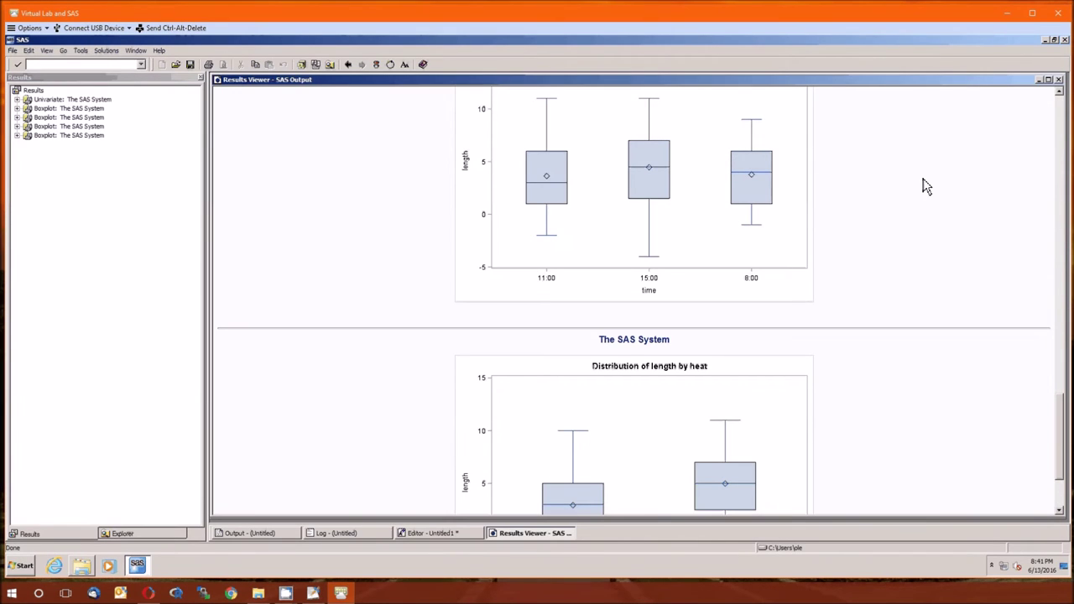
{"action": "left_click", "coordinate": [1059, 81]}
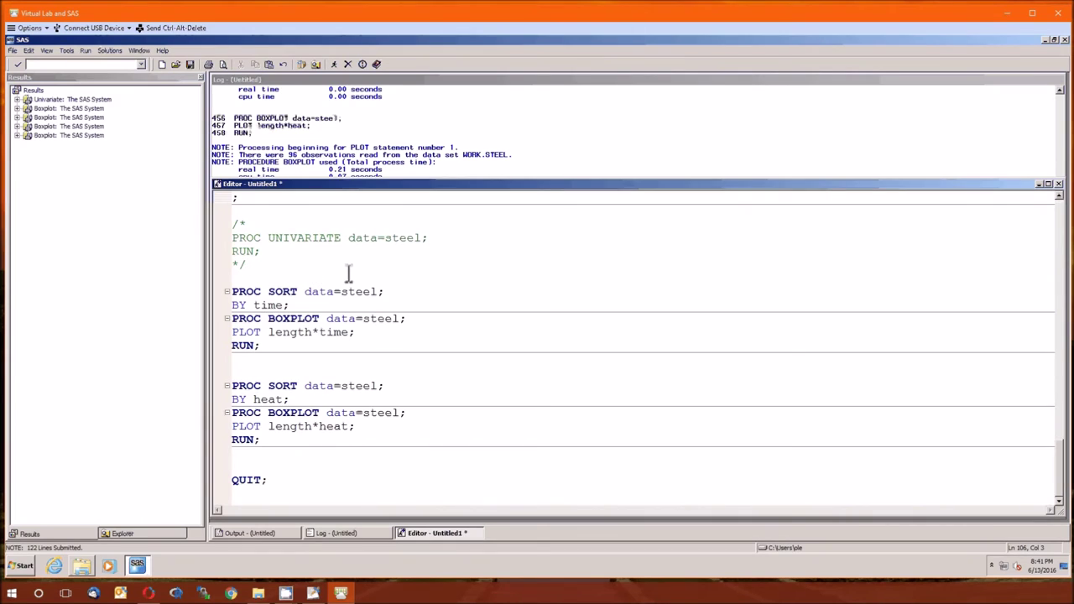
Step: Move the */ from after PROC UNIVARIATE to after the heat boxplot's RUN;
{"action": "key", "text": "BackSpace"}
{"action": "key", "text": "BackSpace"}
{"action": "scroll", "coordinate": [349, 275], "scroll_direction": "up", "scroll_amount": 1}
{"action": "scroll", "coordinate": [395, 327], "scroll_direction": "down", "scroll_amount": 2}
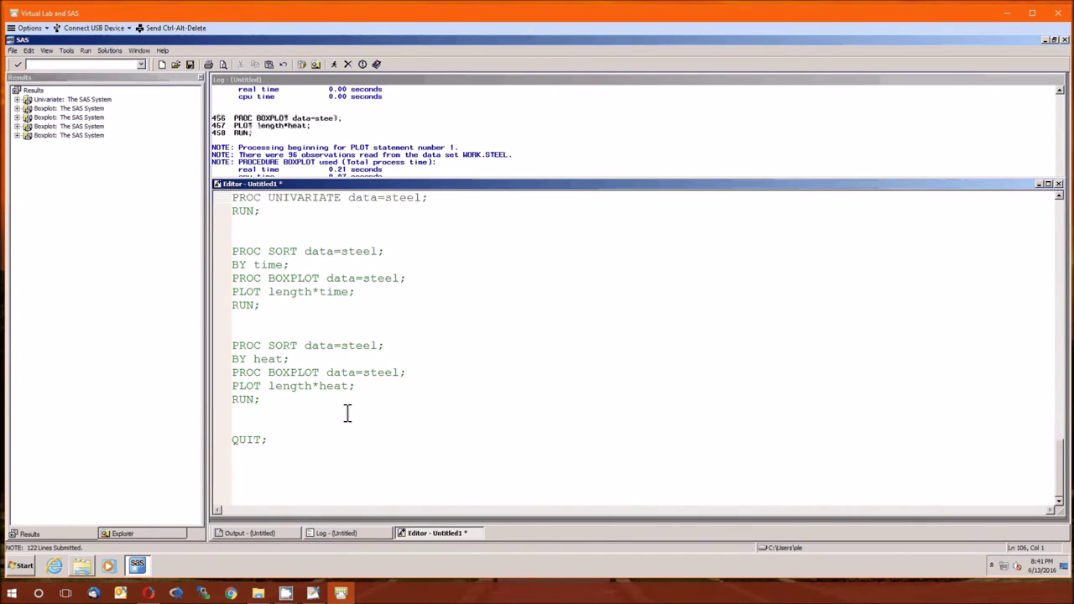
{"action": "type", "text": "*/"}
{"action": "key", "text": "Return"}
{"action": "key", "text": "Return"}
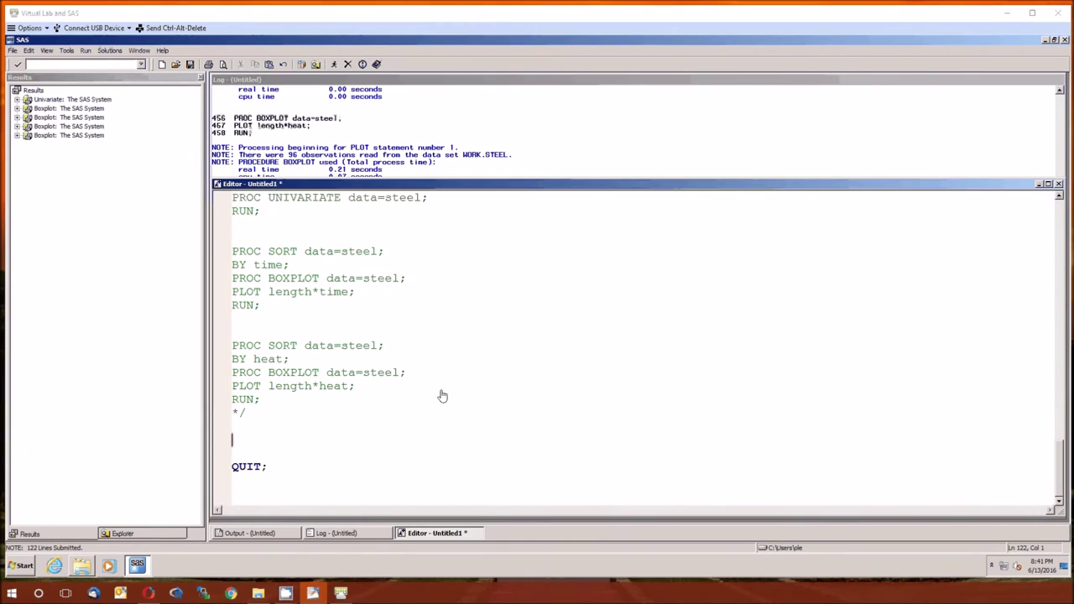
{"action": "left_click", "coordinate": [276, 439]}
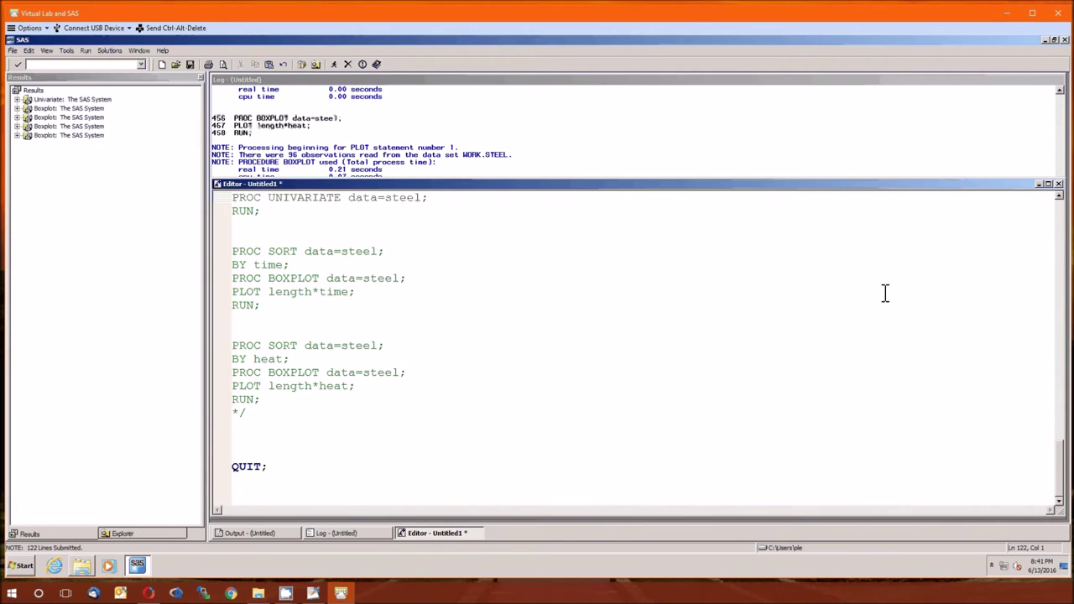
Step: Replace QUIT; with PROC GLM data=steel; CLASS time heat machine;
{"action": "key", "text": "Down"}
{"action": "key", "text": "Down"}
{"action": "key", "text": "shift+End"}
{"action": "key", "text": "Delete"}
{"action": "type", "text": "PROC GLM data=steel;"}
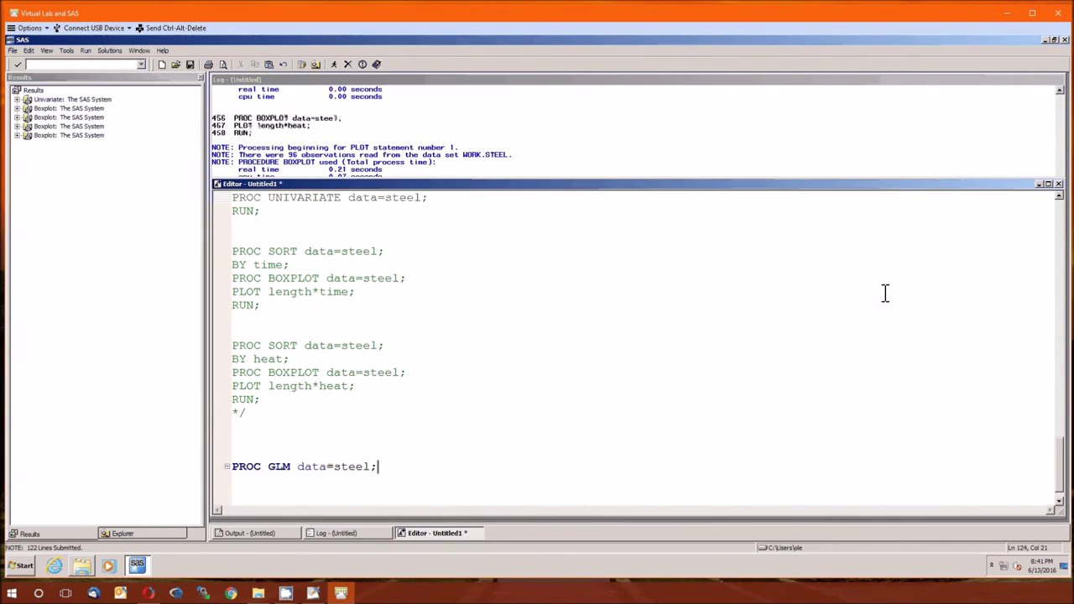
{"action": "key", "text": "Return"}
{"action": "type", "text": "CLASS time hje"}
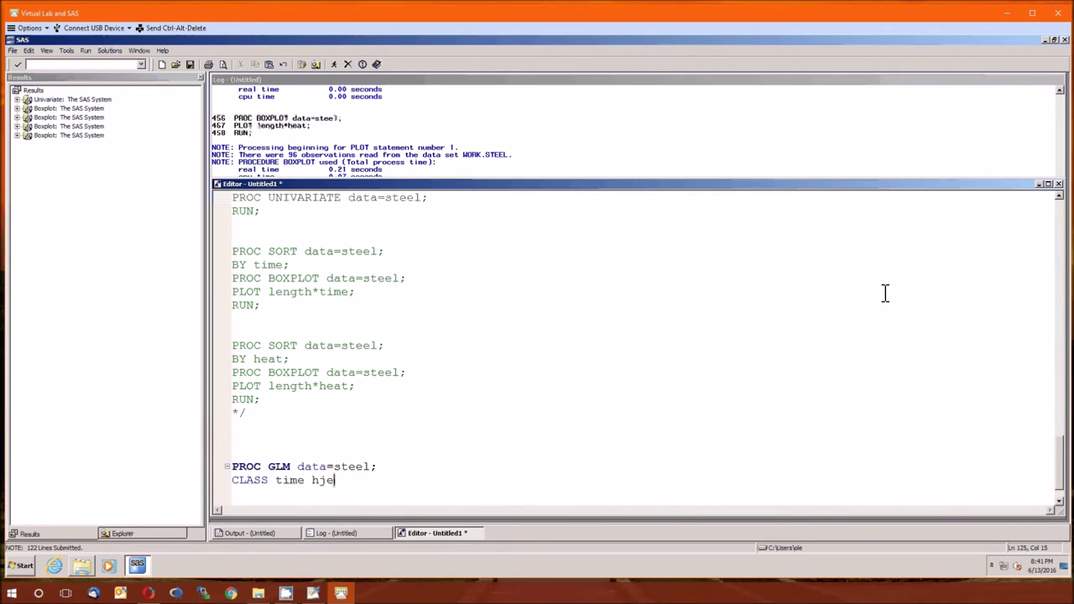
{"action": "key", "text": "BackSpace"}
{"action": "key", "text": "BackSpace"}
{"action": "type", "text": "eat machine;"}
{"action": "key", "text": "Return"}
Step: Add MODEL length = machine time heat time*heat time*heat*machine, RANDOM and RUN; lines, then submit
{"action": "type", "text": "MO"}
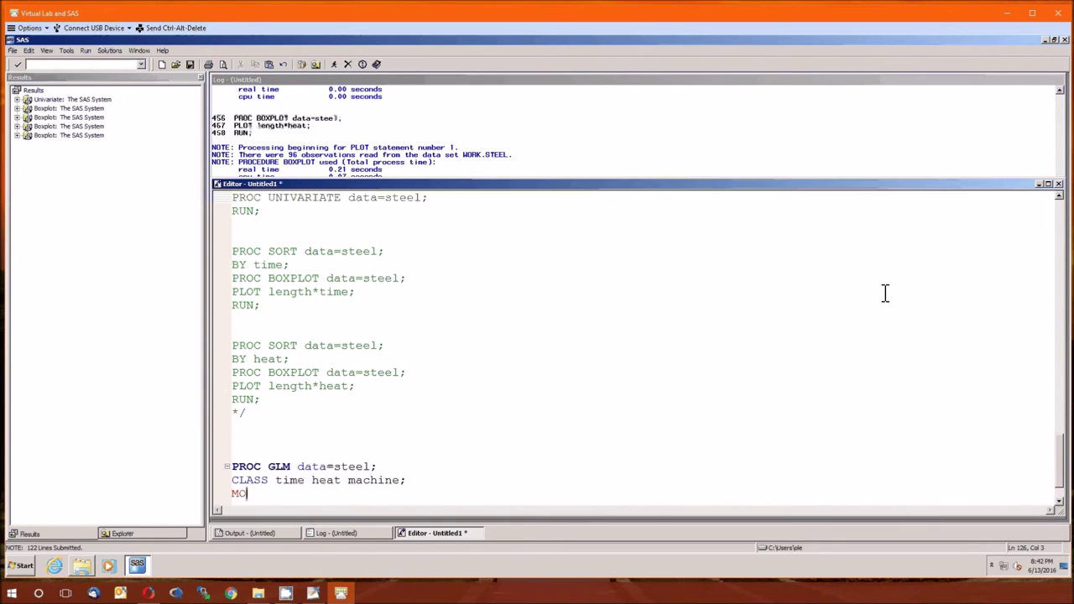
{"action": "type", "text": "DEL length"}
{"action": "type", "text": "= machine "}
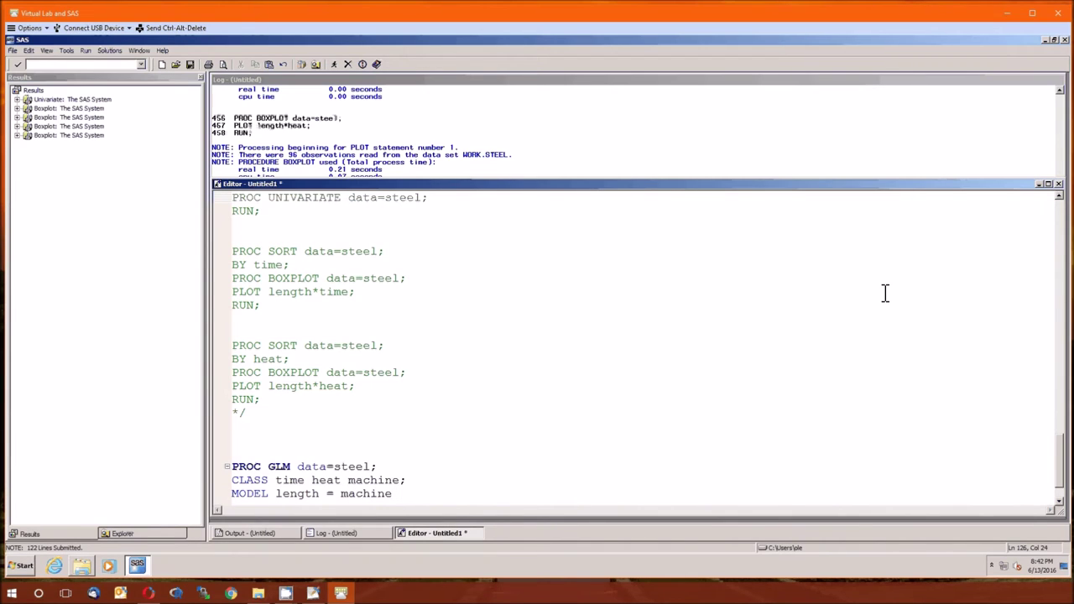
{"action": "type", "text": "time heat time*heat "}
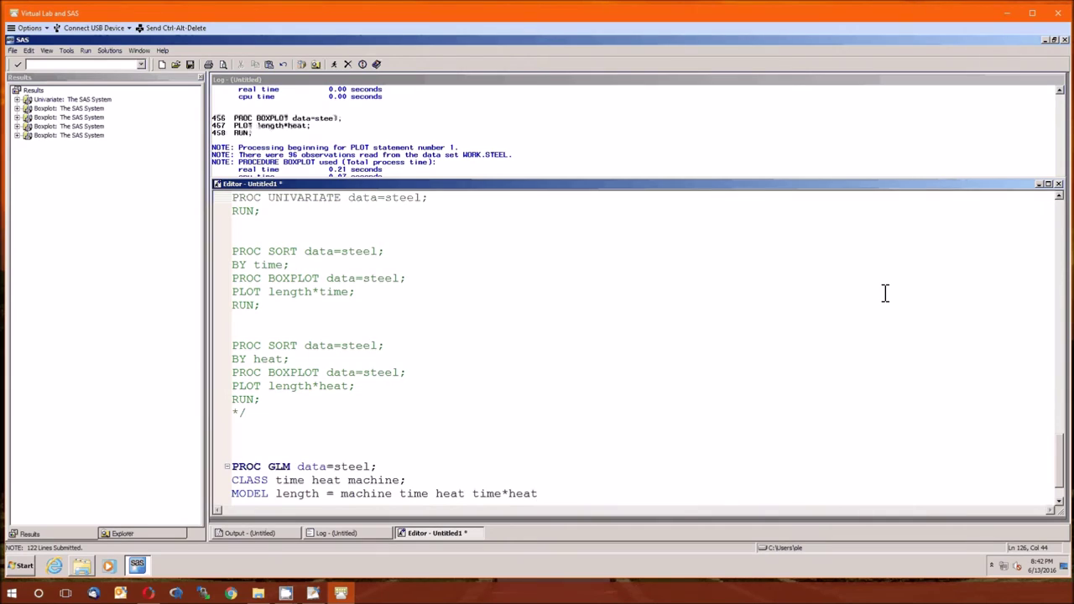
{"action": "type", "text": "time*heat*machine;"}
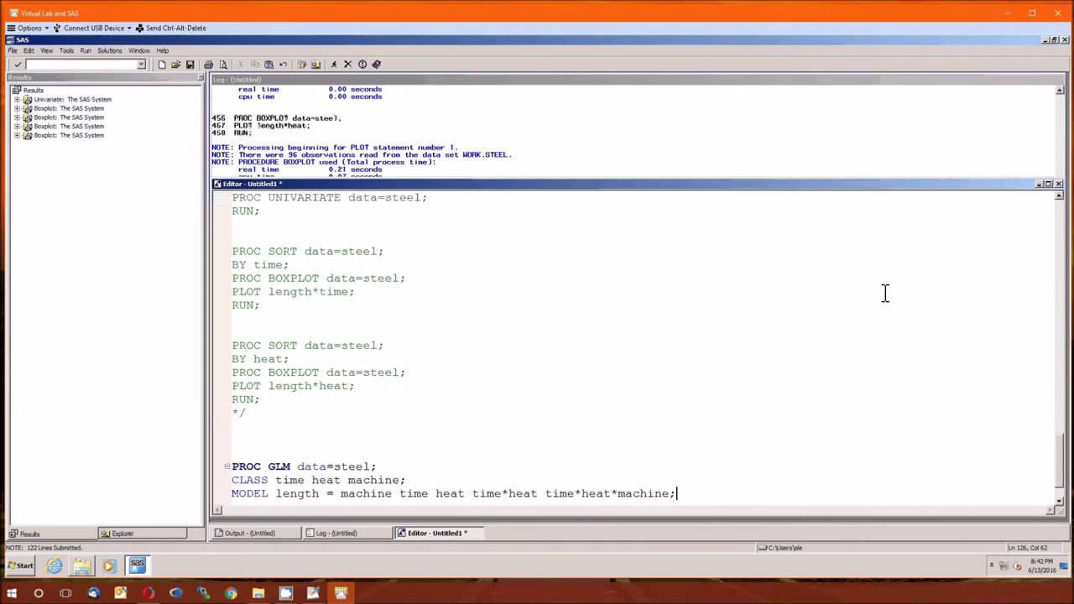
{"action": "key", "text": "Return"}
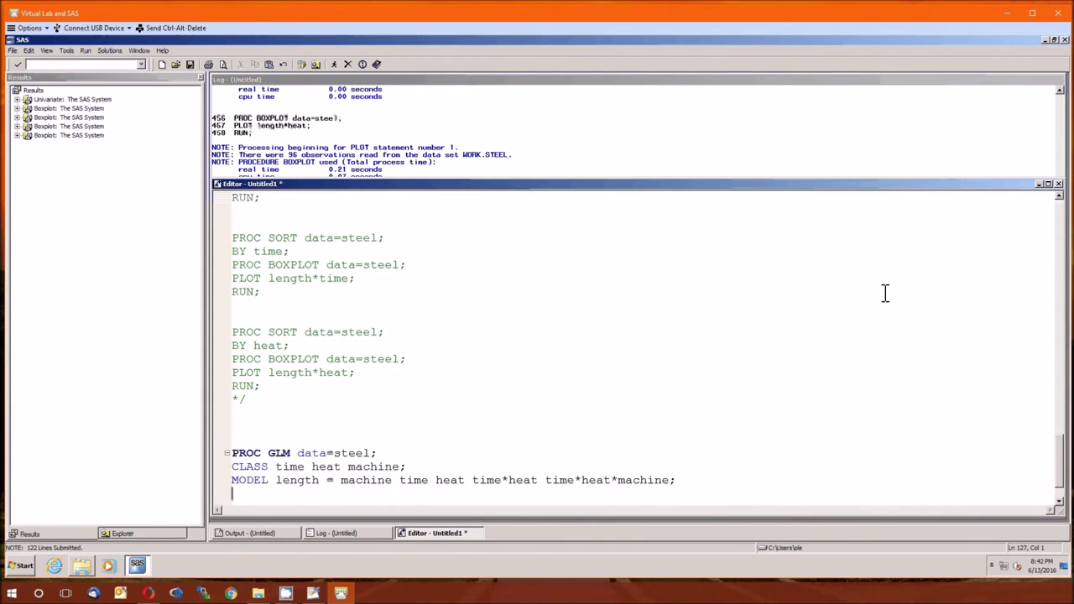
{"action": "type", "text": "RANDOM machine "}
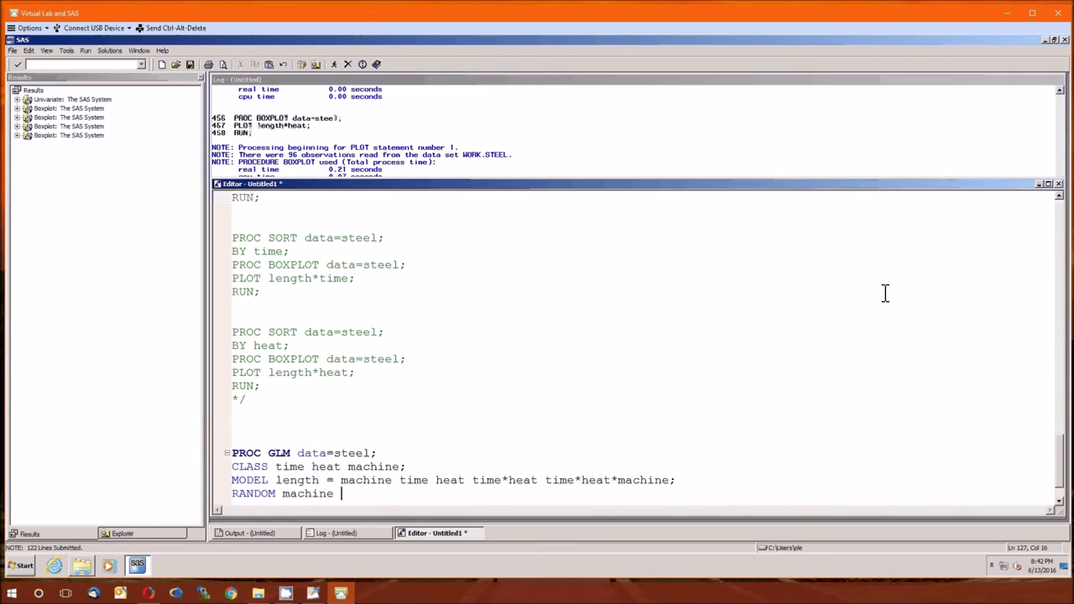
{"action": "type", "text": "time*heat*machine"}
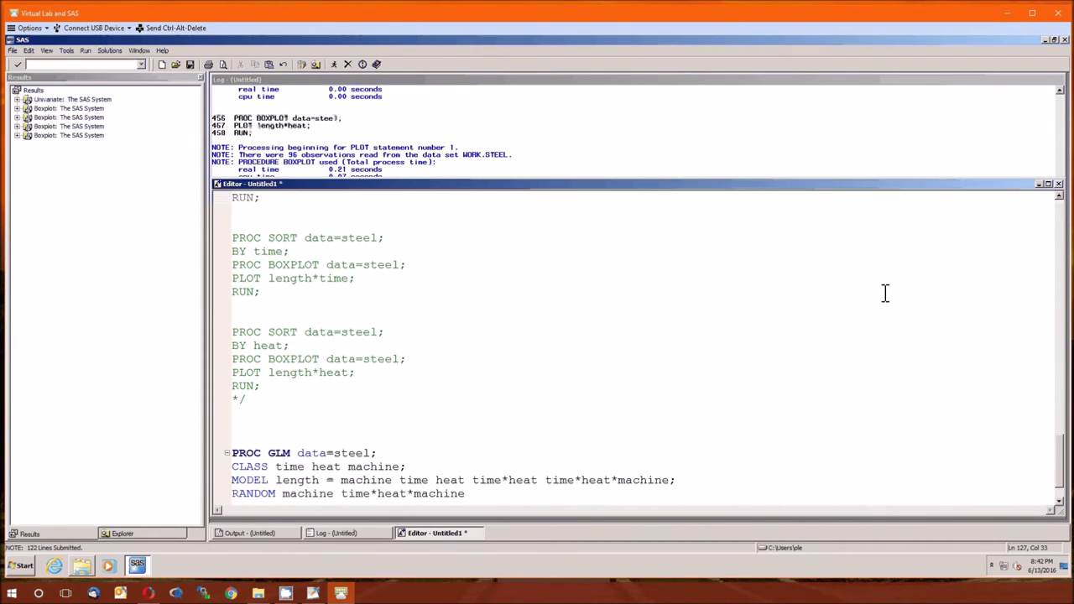
{"action": "type", "text": ";"}
{"action": "key", "text": "Return"}
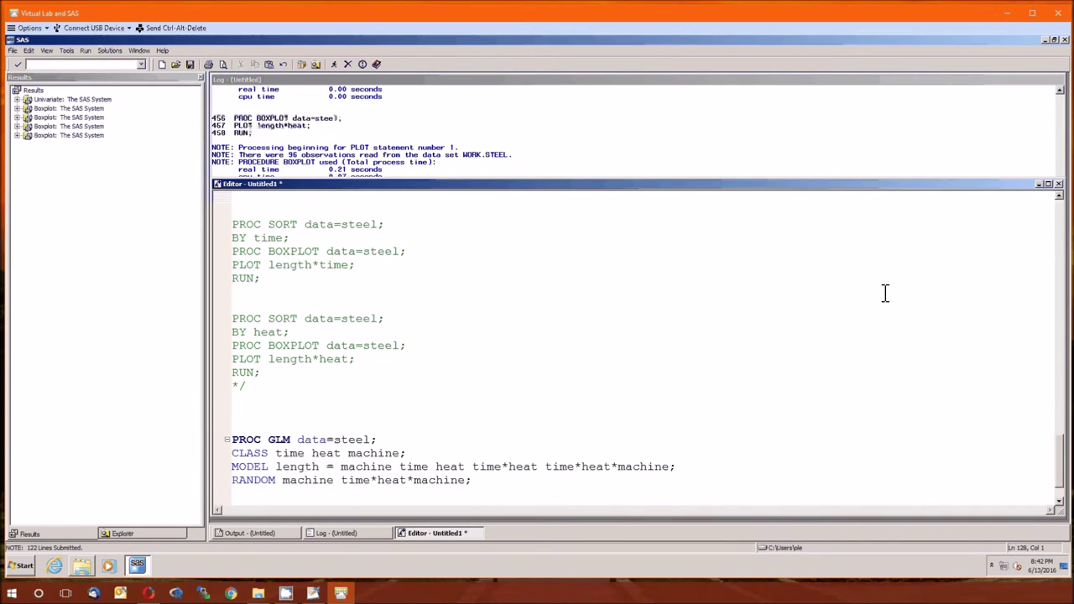
{"action": "key", "text": "Return"}
{"action": "type", "text": "RUN;"}
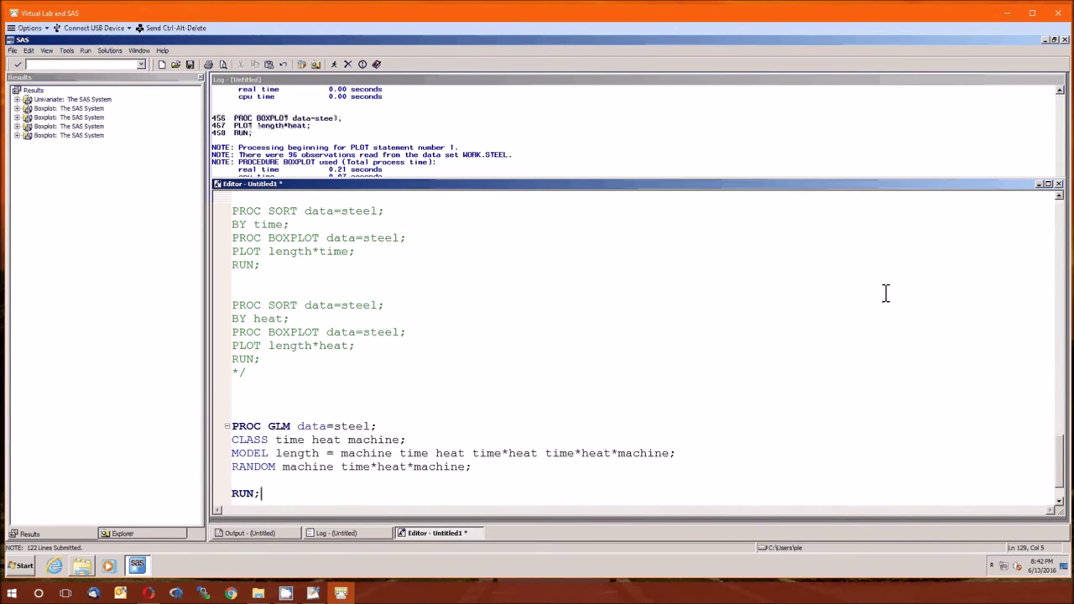
{"action": "scroll", "coordinate": [725, 338], "scroll_direction": "down", "scroll_amount": 3}
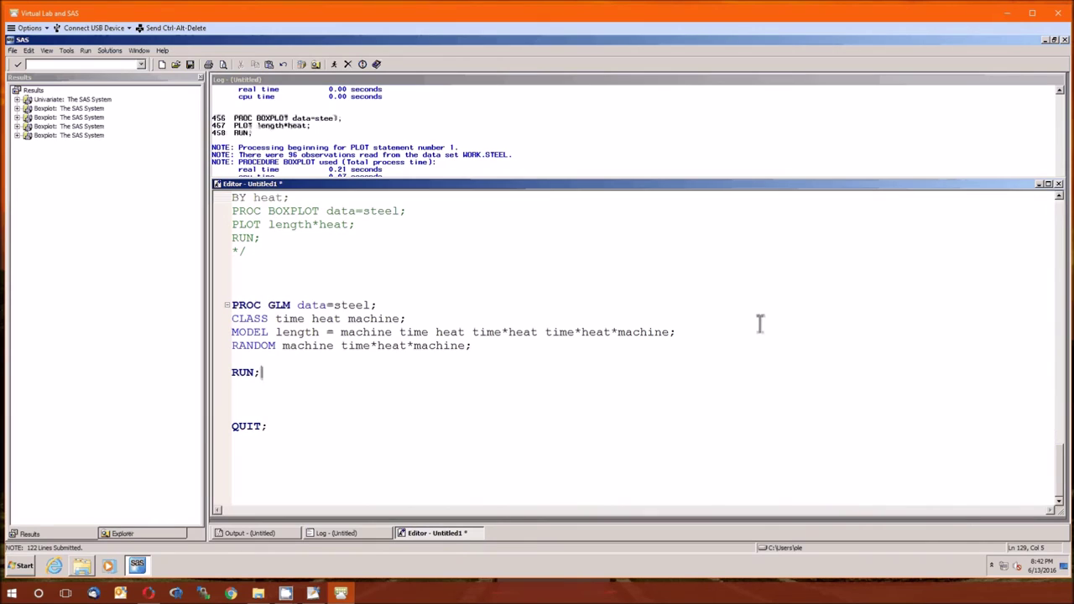
{"action": "key", "text": "F3"}
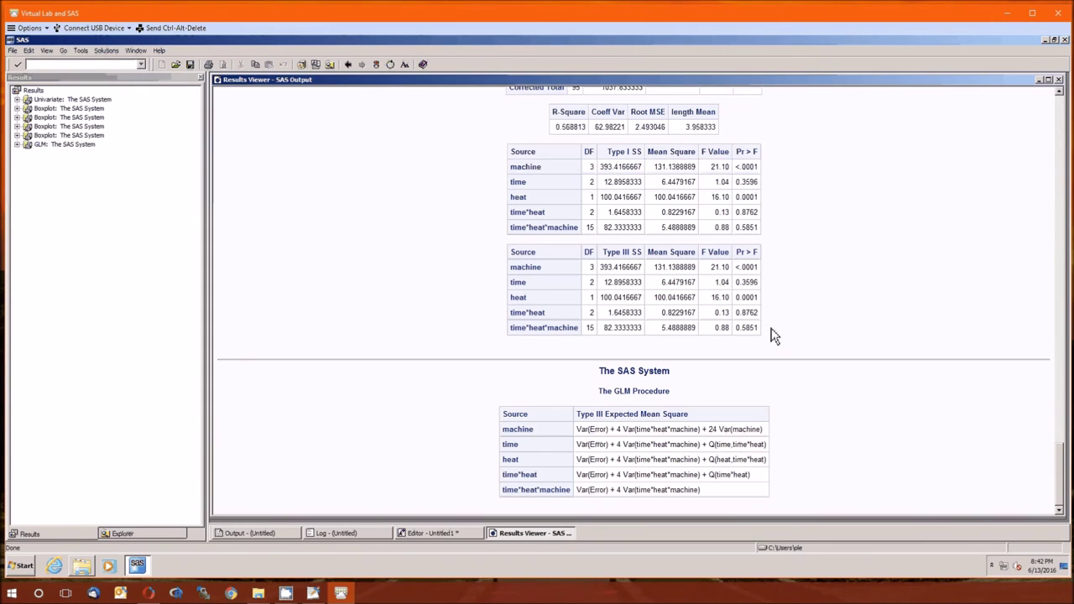
{"action": "scroll", "coordinate": [842, 413], "scroll_direction": "up", "scroll_amount": 3}
{"action": "scroll", "coordinate": [842, 412], "scroll_direction": "up", "scroll_amount": 9}
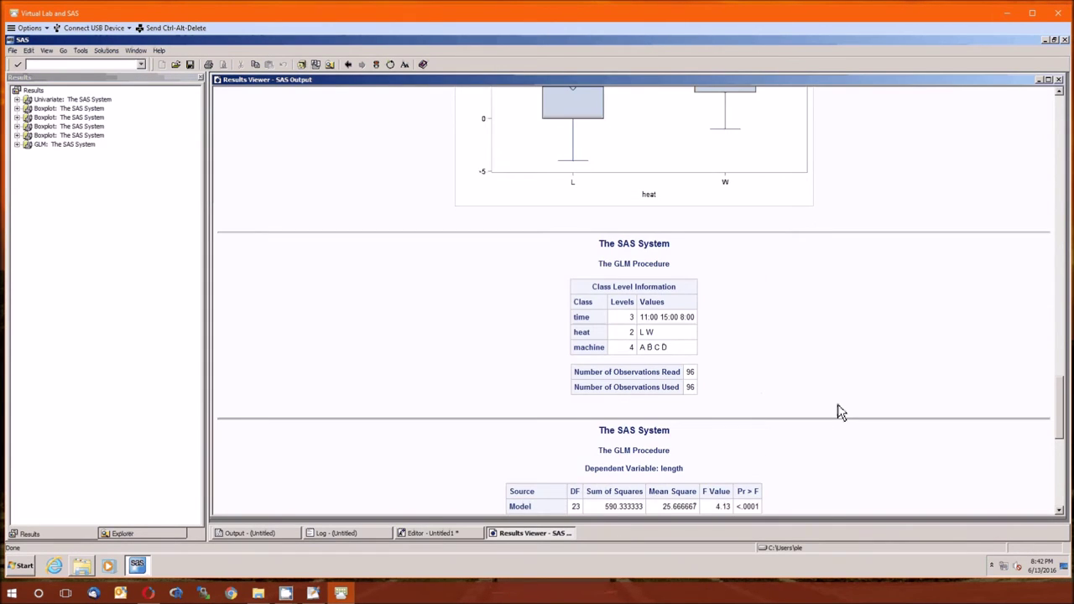
{"action": "scroll", "coordinate": [842, 413], "scroll_direction": "up", "scroll_amount": 6}
{"action": "scroll", "coordinate": [840, 412], "scroll_direction": "down", "scroll_amount": 10}
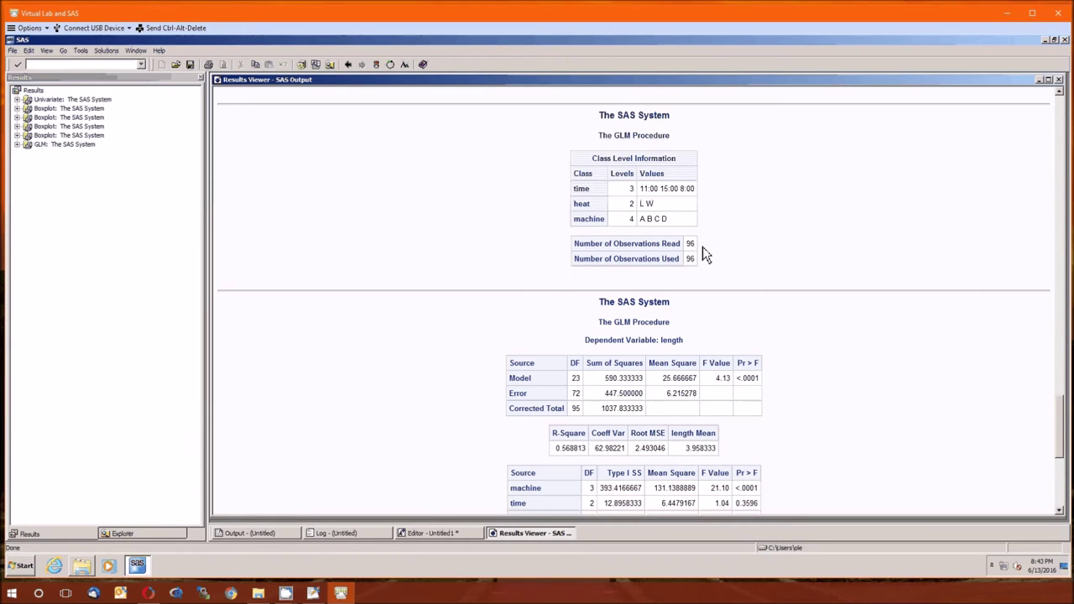
{"action": "scroll", "coordinate": [705, 256], "scroll_direction": "down", "scroll_amount": 3}
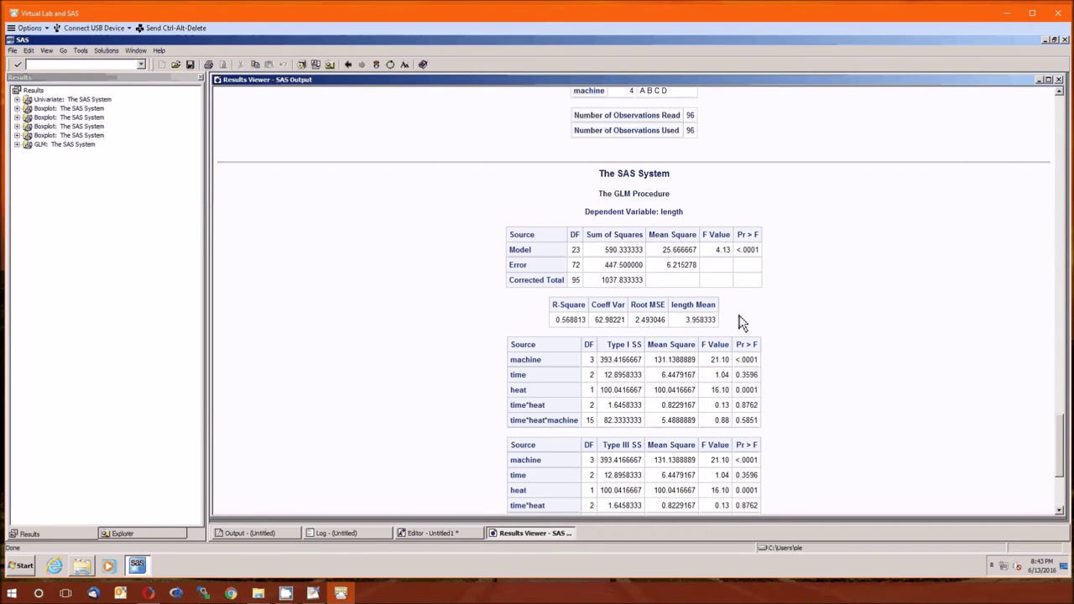
{"action": "scroll", "coordinate": [777, 334], "scroll_direction": "down", "scroll_amount": 2}
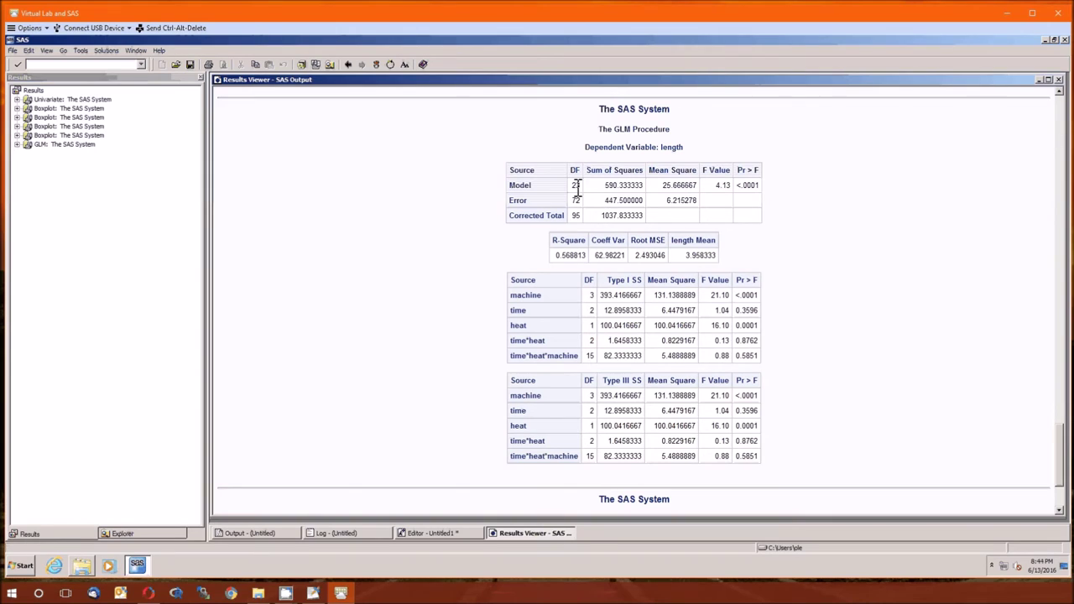
{"action": "left_click_drag", "start_coordinate": [601, 296], "coordinate": [614, 316]}
{"action": "left_click", "coordinate": [626, 297]}
{"action": "scroll", "coordinate": [812, 371], "scroll_direction": "down", "scroll_amount": 2}
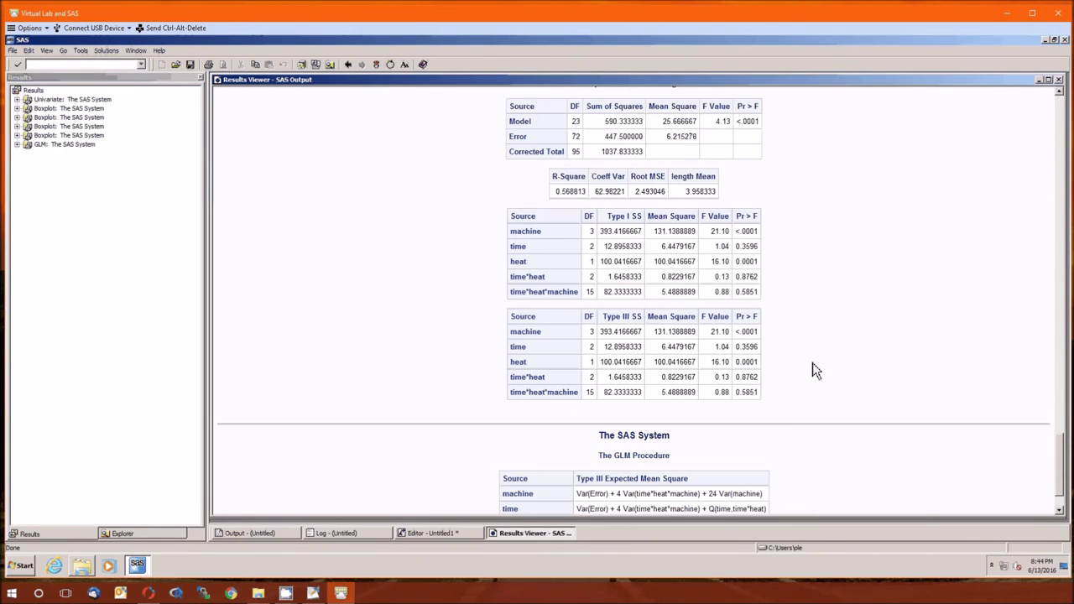
{"action": "scroll", "coordinate": [813, 371], "scroll_direction": "down", "scroll_amount": 2}
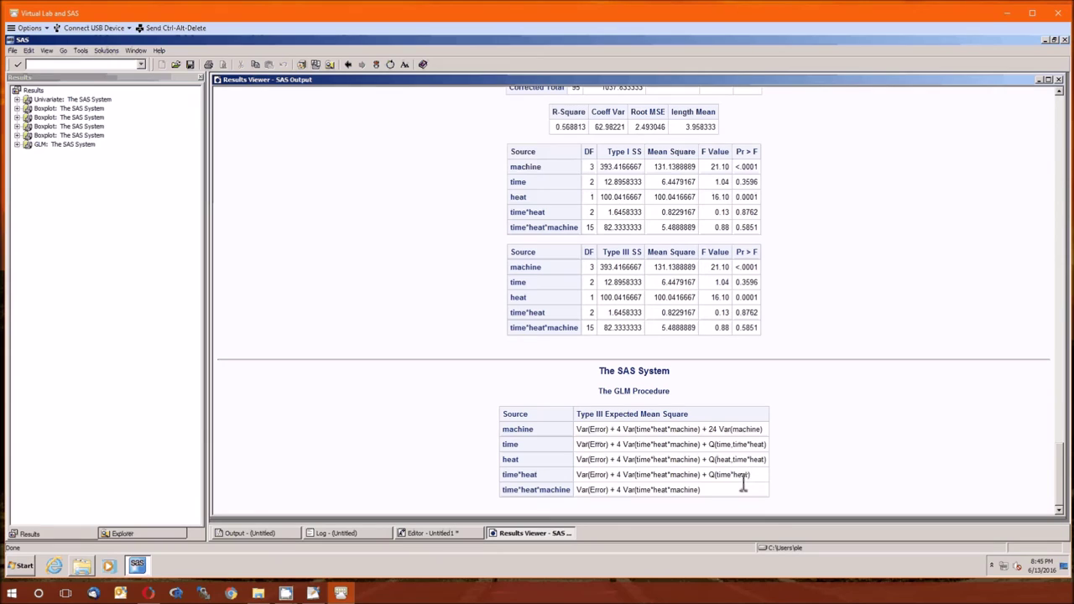
Step: Highlight Var(Error) + 4 Var(time*heat*machine) in the time*heat expected mean square, then close the results
{"action": "left_click_drag", "start_coordinate": [582, 480], "coordinate": [713, 489]}
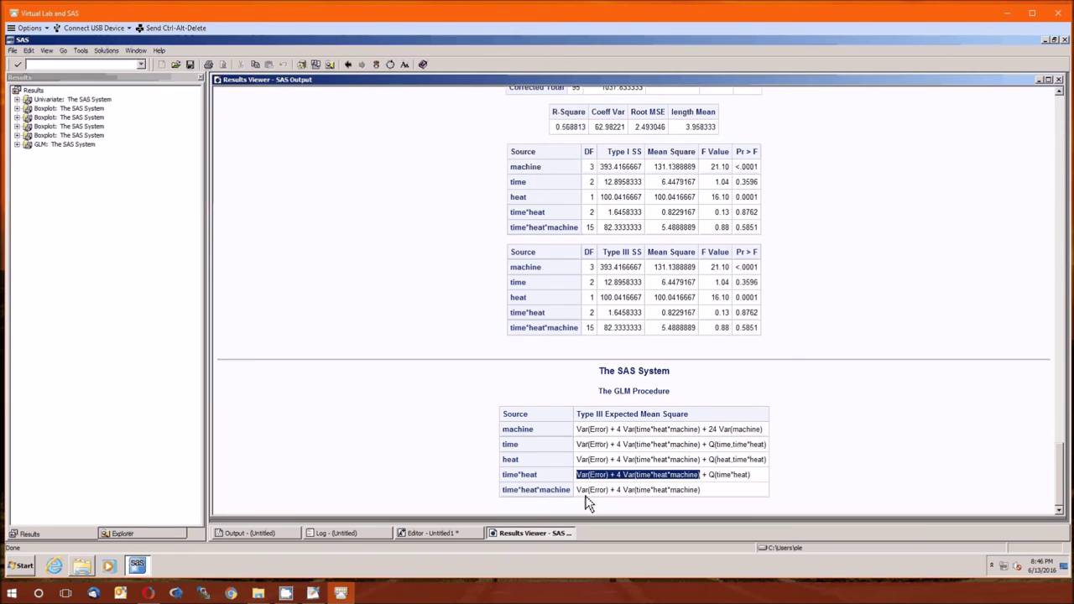
{"action": "left_click", "coordinate": [1059, 81]}
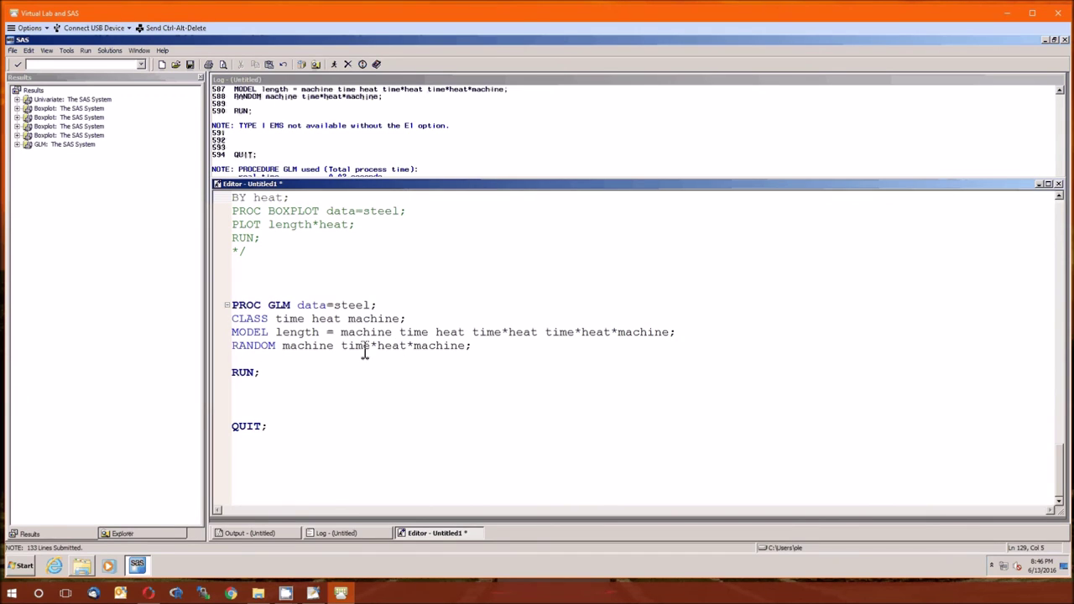
Step: Add the / test option to the RANDOM machine time*heat*machine statement and rerun the program
{"action": "left_click", "coordinate": [468, 351]}
{"action": "type", "text": "/ test"}
{"action": "key", "text": "F8"}
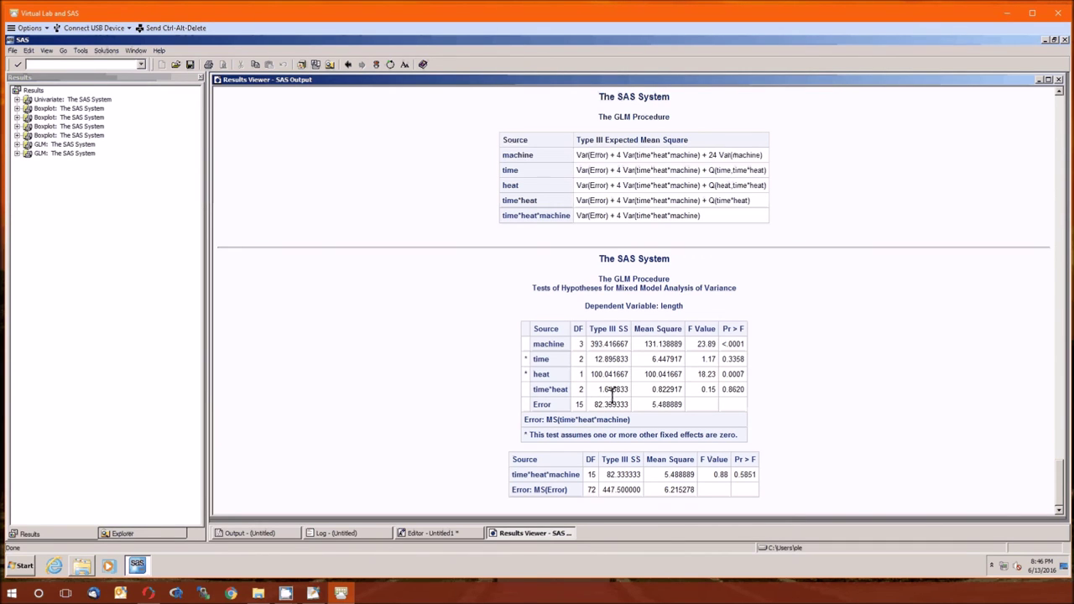
{"action": "scroll", "coordinate": [613, 394], "scroll_direction": "up", "scroll_amount": 10}
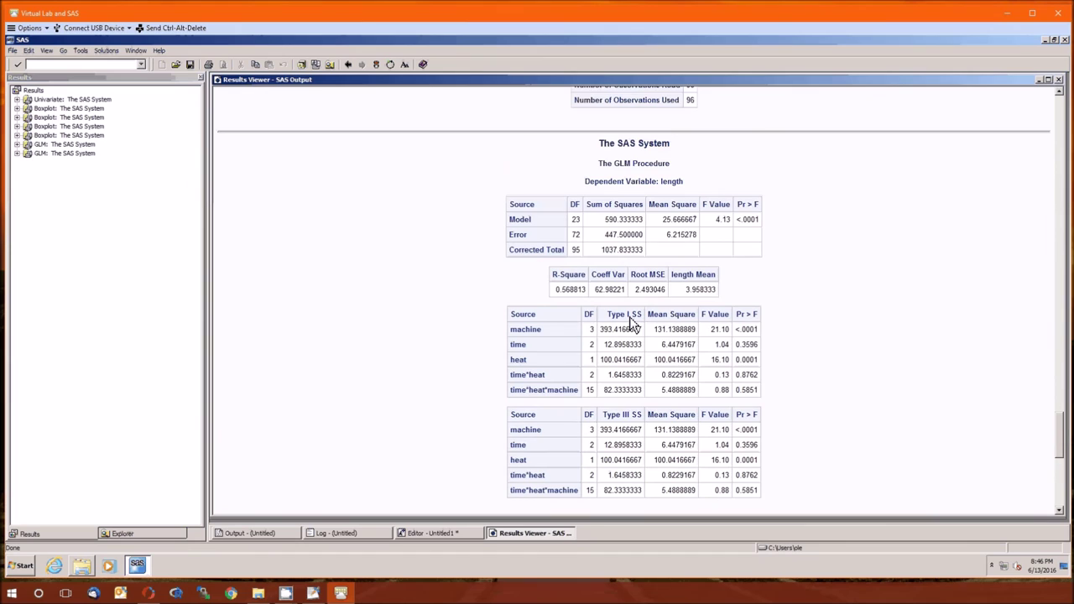
{"action": "scroll", "coordinate": [634, 323], "scroll_direction": "down", "scroll_amount": 5}
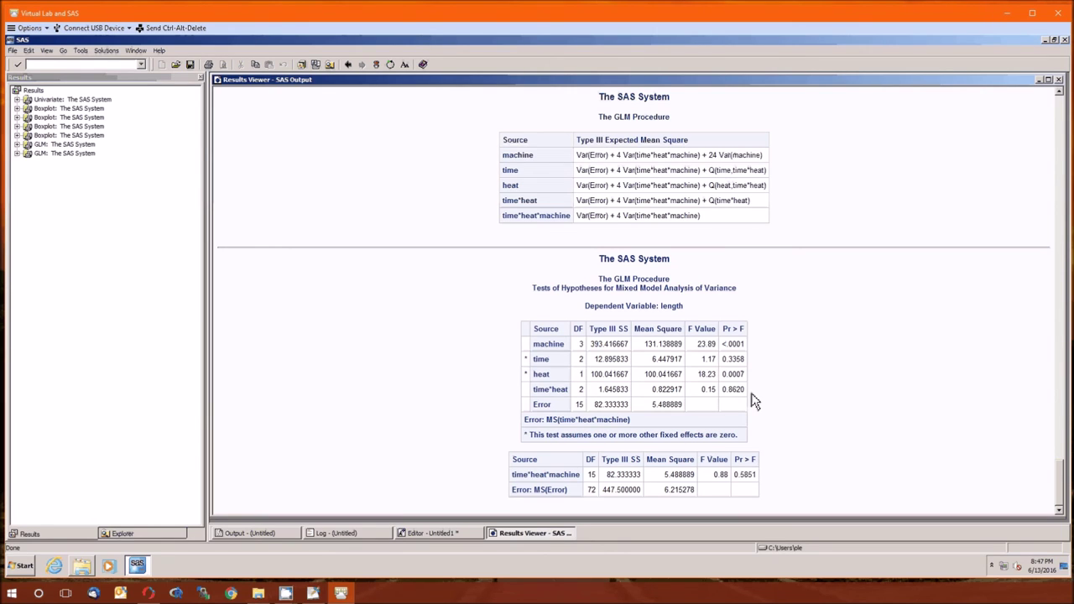
Step: Close the GLM results and scroll the editor back to the PROC GLM steel step
{"action": "left_click", "coordinate": [1060, 82]}
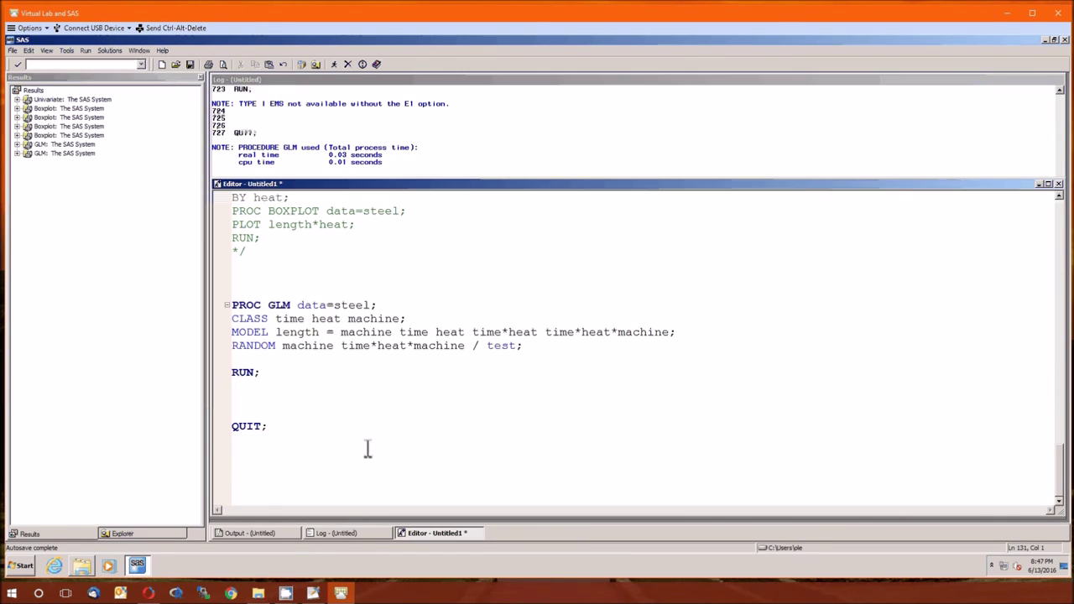
{"action": "scroll", "coordinate": [367, 449], "scroll_direction": "up", "scroll_amount": 3}
{"action": "scroll", "coordinate": [367, 449], "scroll_direction": "up", "scroll_amount": 15}
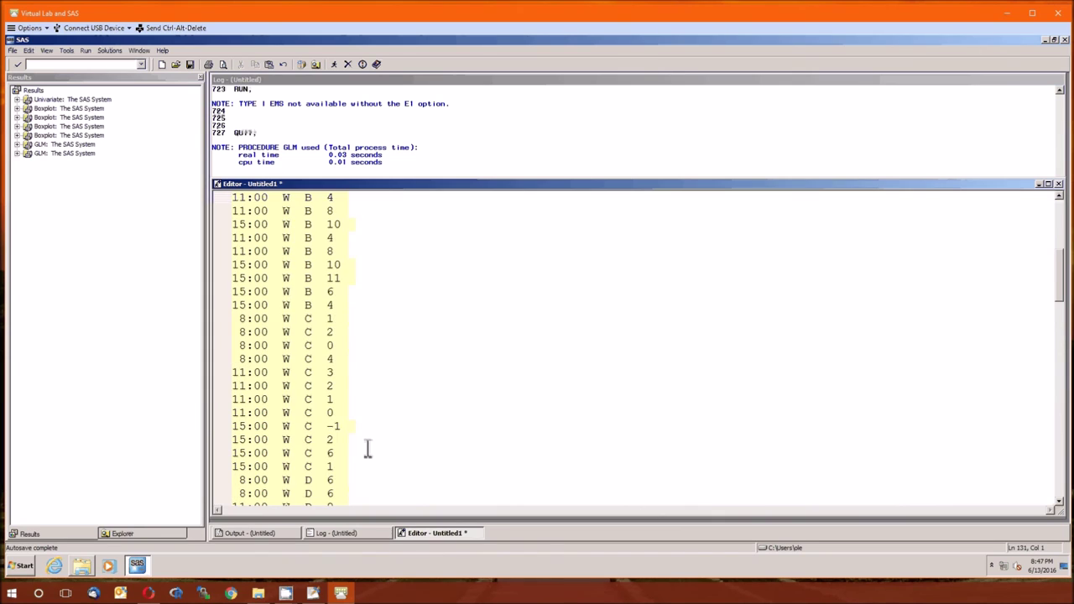
{"action": "scroll", "coordinate": [367, 449], "scroll_direction": "up", "scroll_amount": 2}
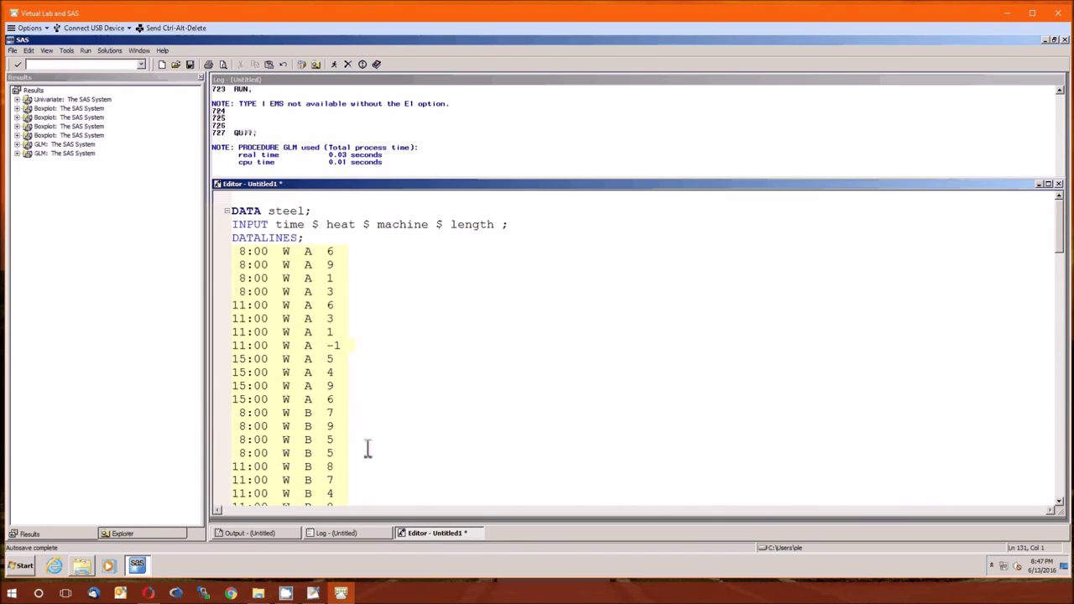
{"action": "scroll", "coordinate": [367, 449], "scroll_direction": "down", "scroll_amount": 20}
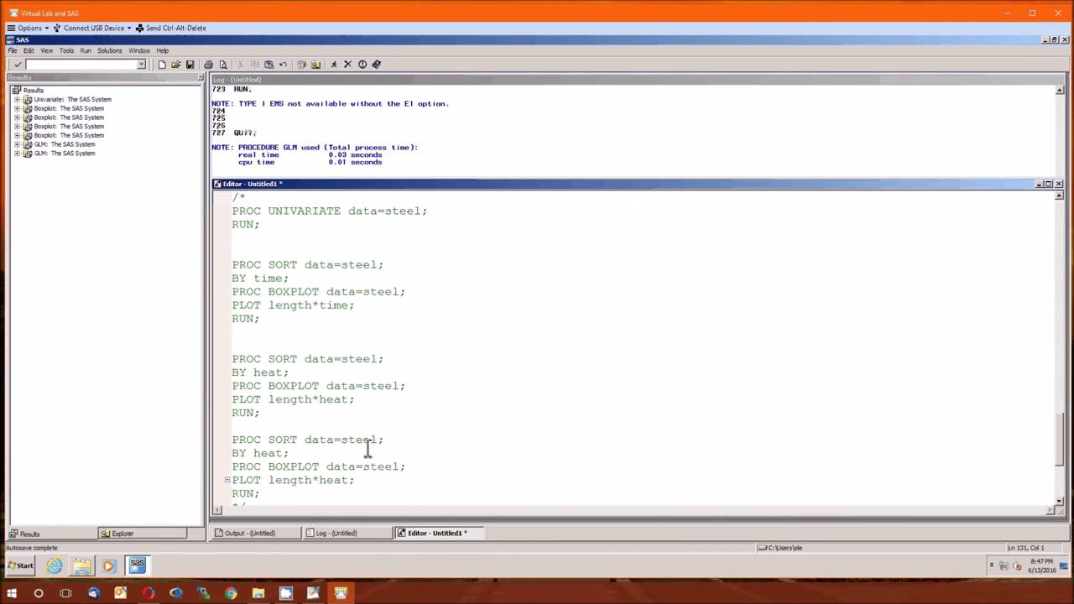
{"action": "scroll", "coordinate": [367, 449], "scroll_direction": "up", "scroll_amount": 2}
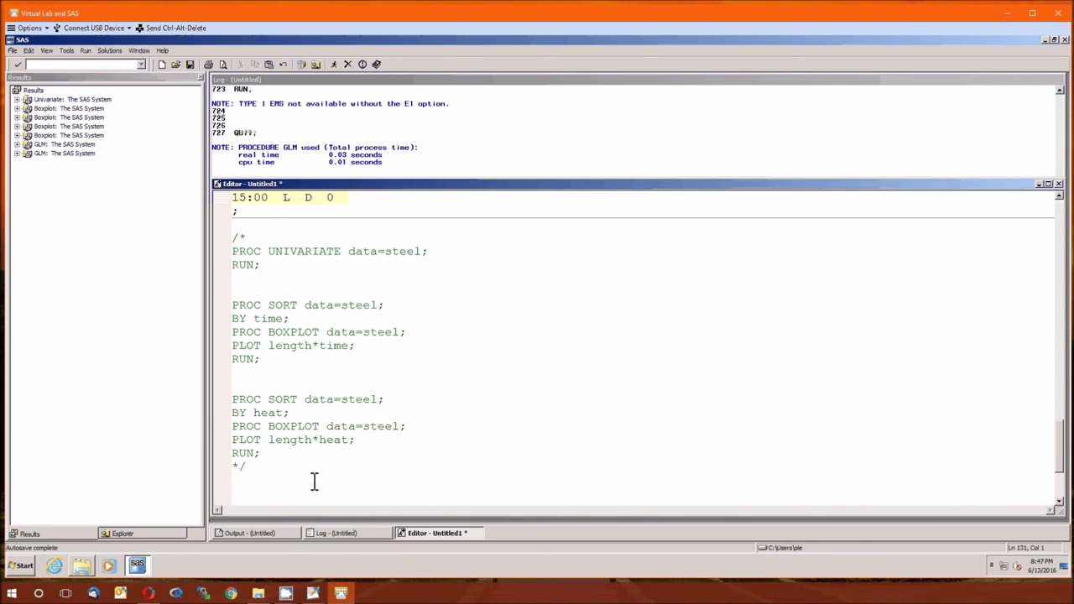
{"action": "scroll", "coordinate": [314, 481], "scroll_direction": "down", "scroll_amount": 5}
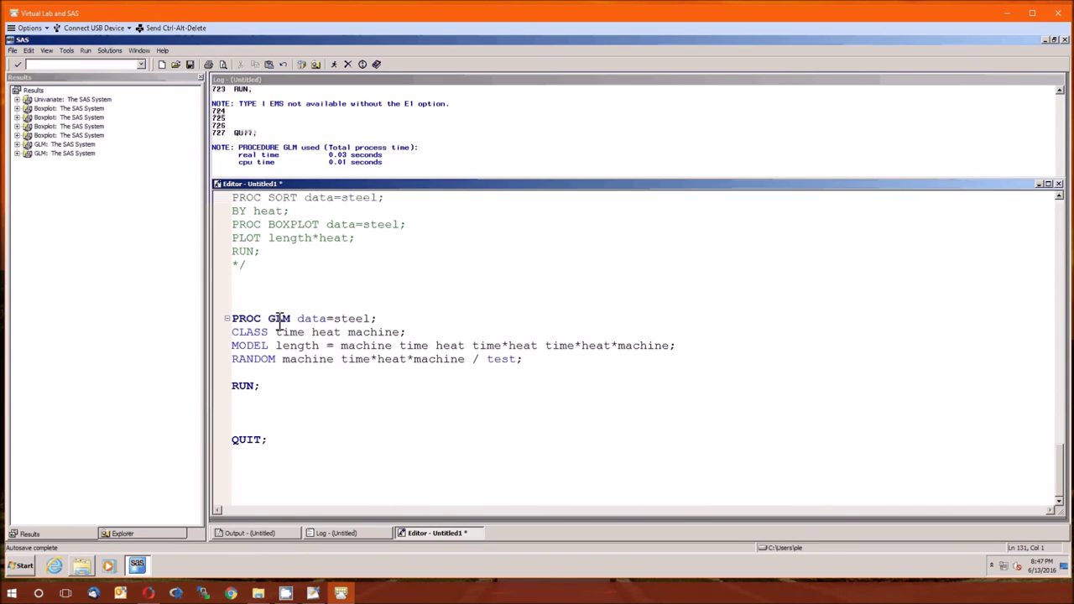
Step: Highlight the CLASS statement and then the full MODEL statement to explain them
{"action": "left_click_drag", "start_coordinate": [408, 333], "coordinate": [225, 336]}
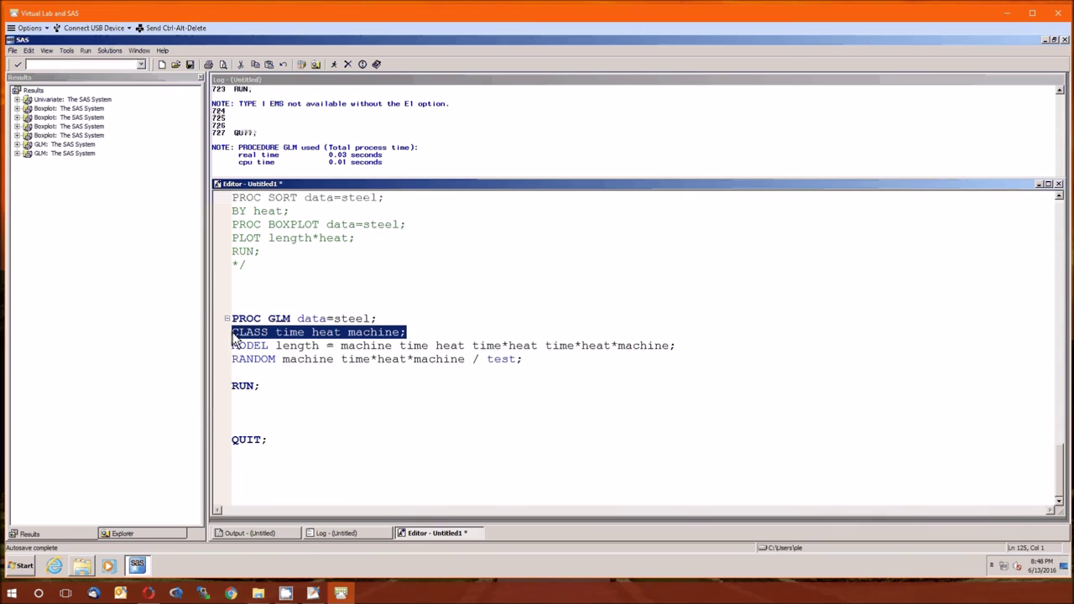
{"action": "double_click", "coordinate": [250, 346]}
{"action": "left_click_drag", "start_coordinate": [250, 346], "coordinate": [669, 348]}
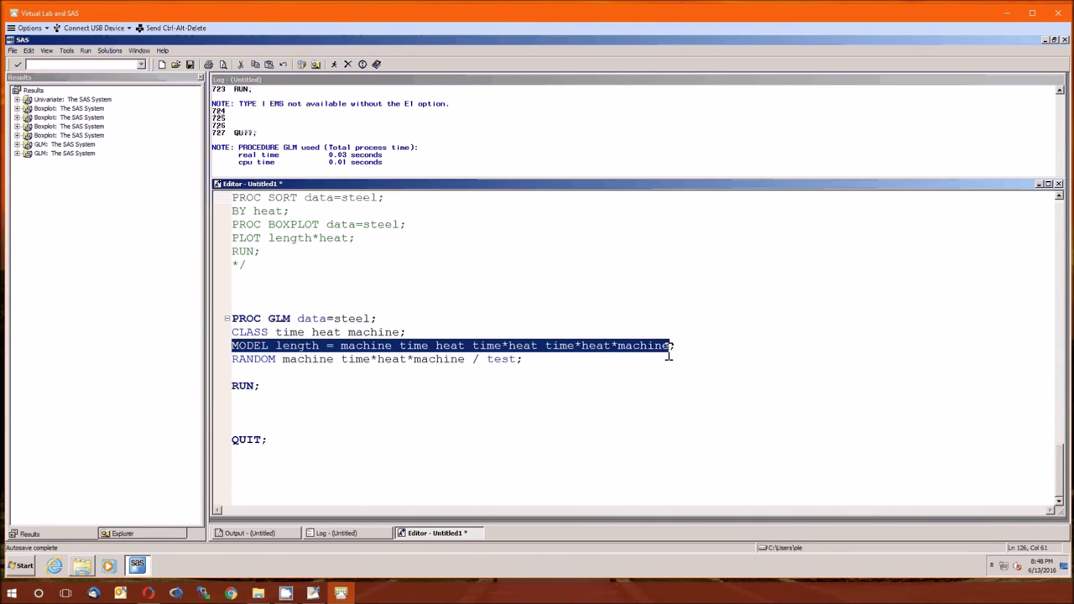
{"action": "left_click", "coordinate": [671, 347]}
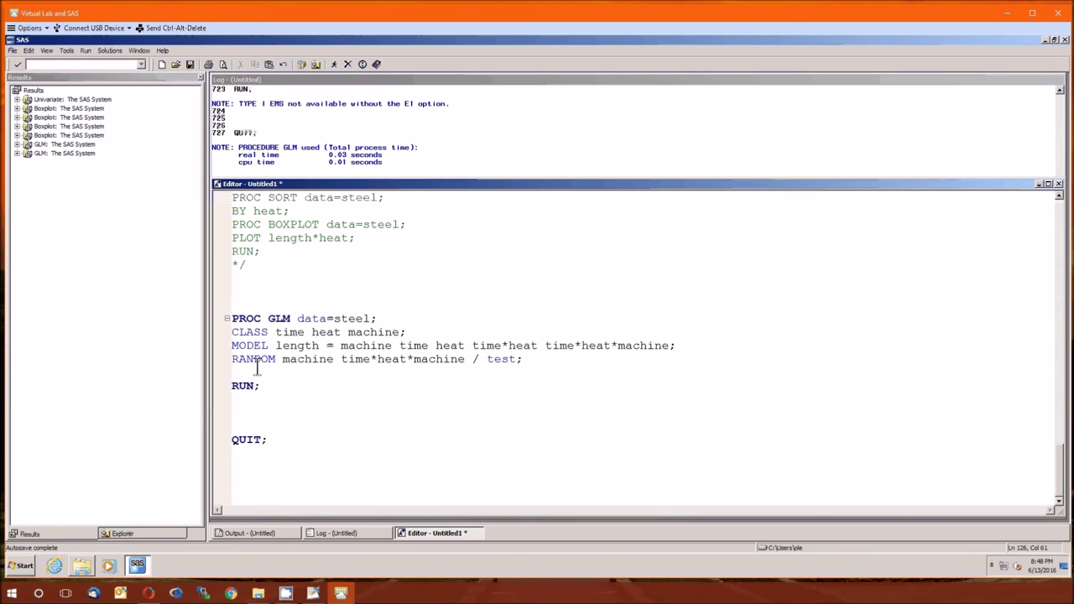
Step: Highlight the RANDOM terms machine and time*heat*machine, then its test option
{"action": "double_click", "coordinate": [311, 361]}
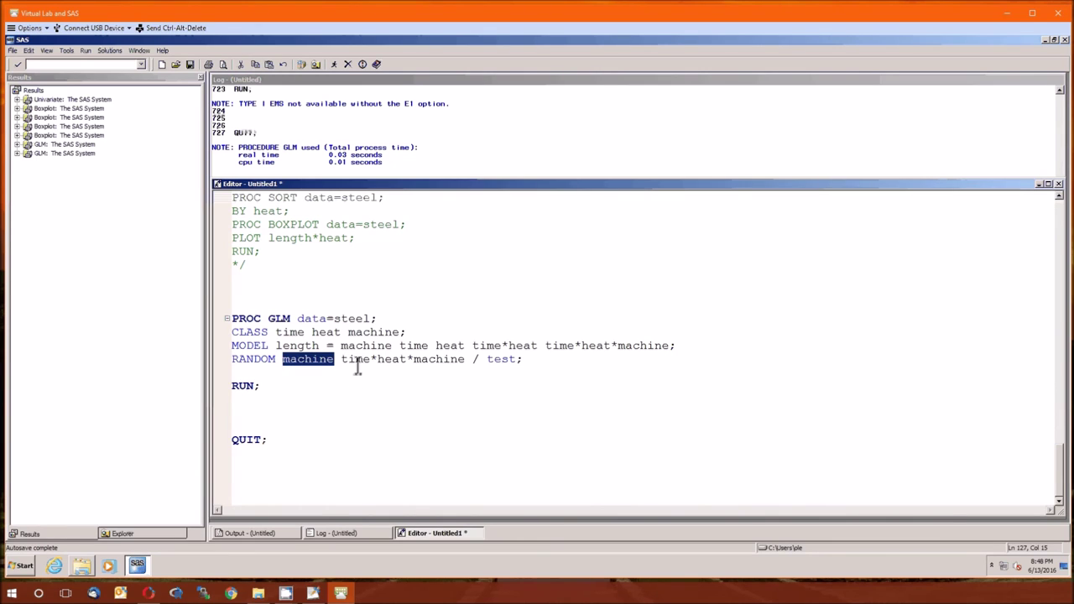
{"action": "left_click_drag", "start_coordinate": [343, 361], "coordinate": [431, 371]}
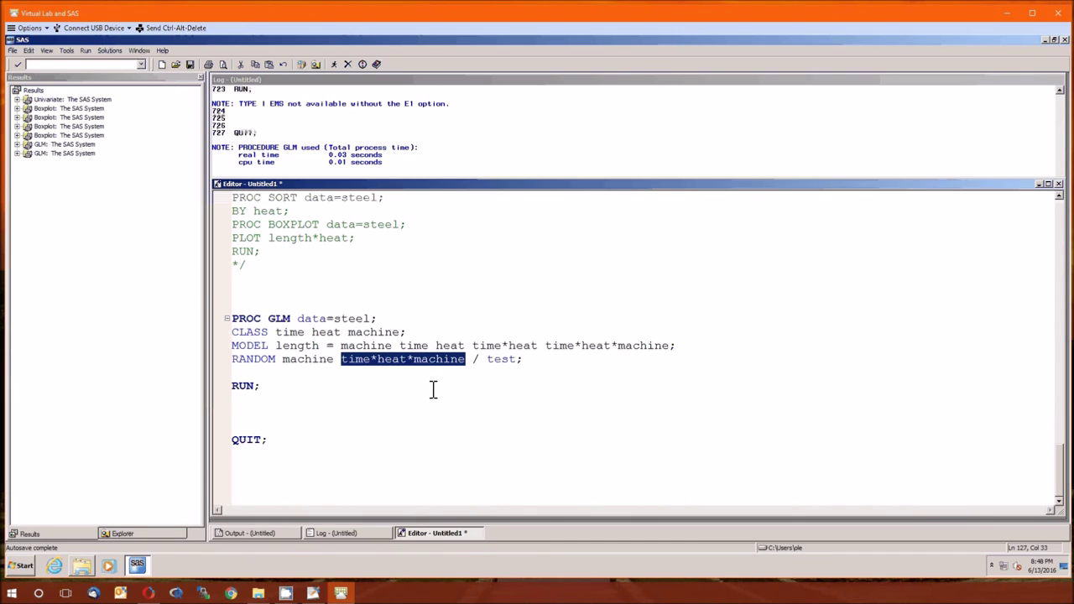
{"action": "left_click", "coordinate": [424, 374]}
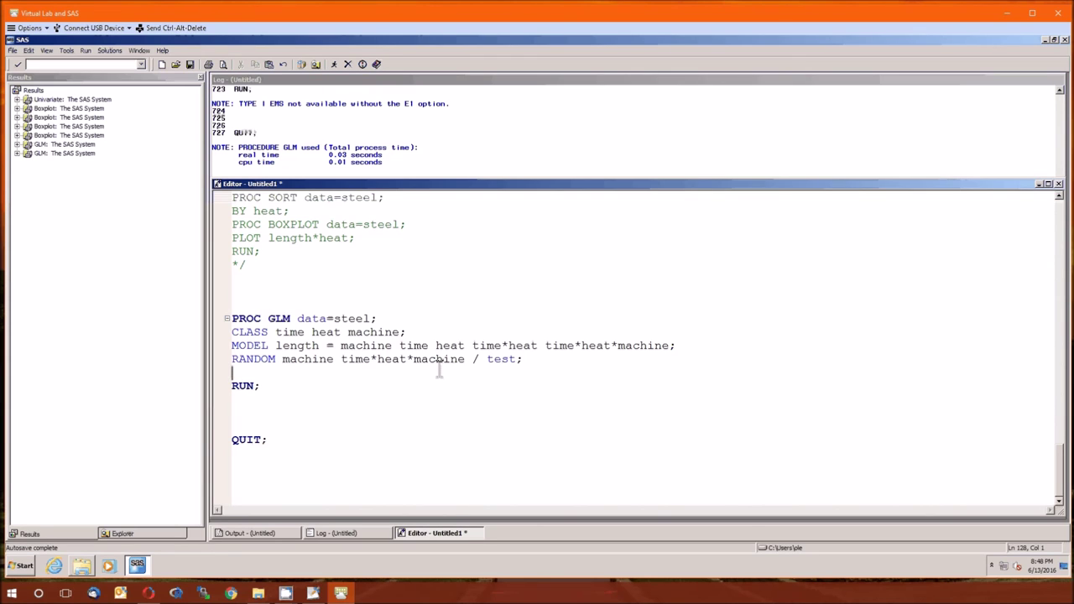
{"action": "double_click", "coordinate": [497, 361]}
{"action": "left_click", "coordinate": [508, 393]}
Step: Delete all earlier univariate, boxplot and GLM entries from the Results list, confirming with Yes
{"action": "left_click", "coordinate": [35, 94]}
{"action": "right_click", "coordinate": [34, 91]}
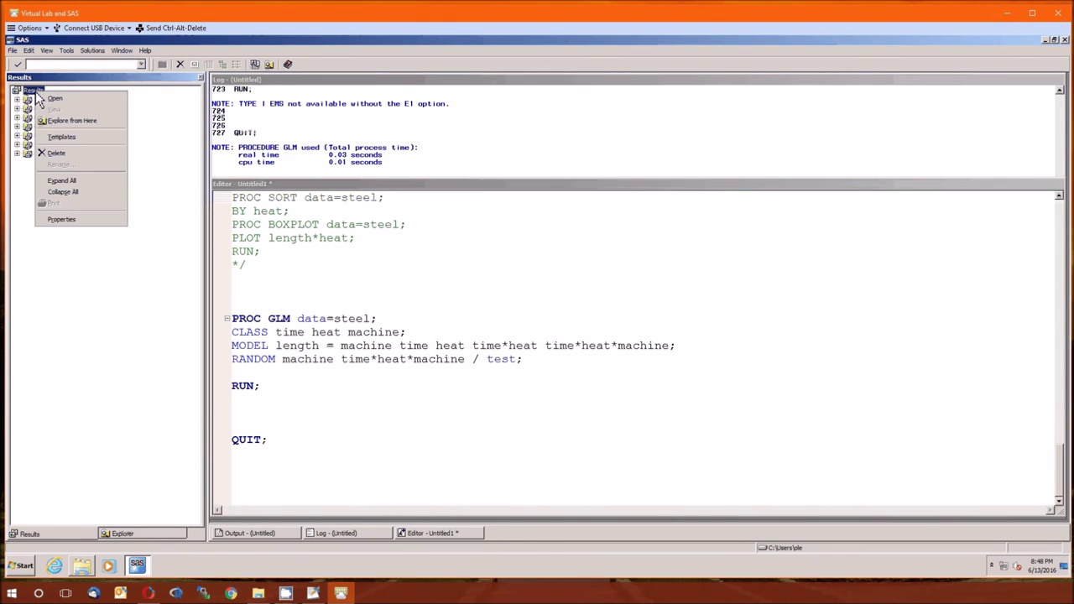
{"action": "left_click", "coordinate": [79, 156]}
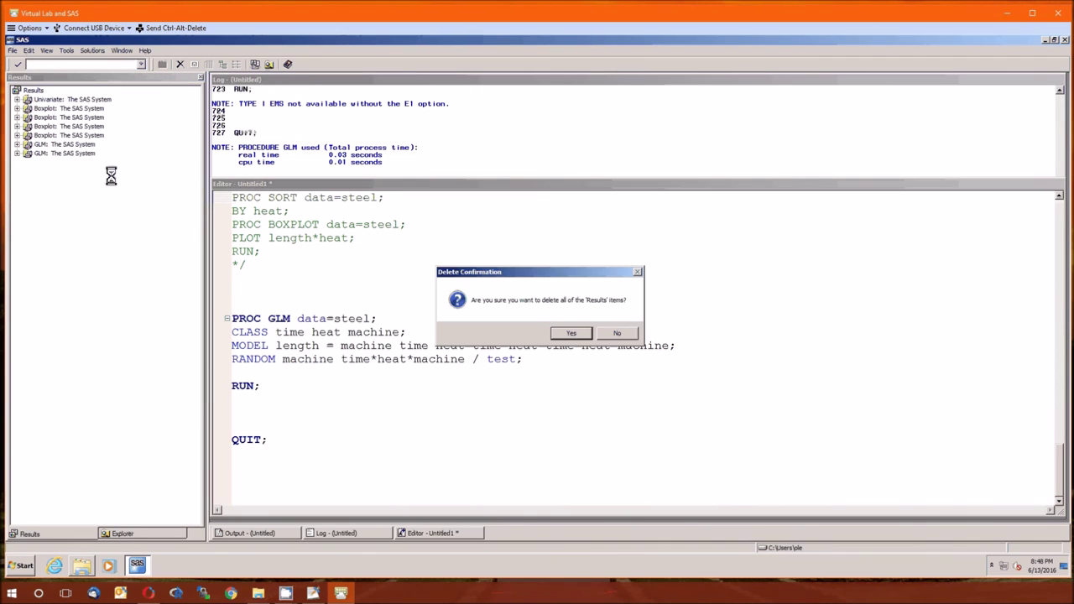
{"action": "left_click", "coordinate": [571, 333]}
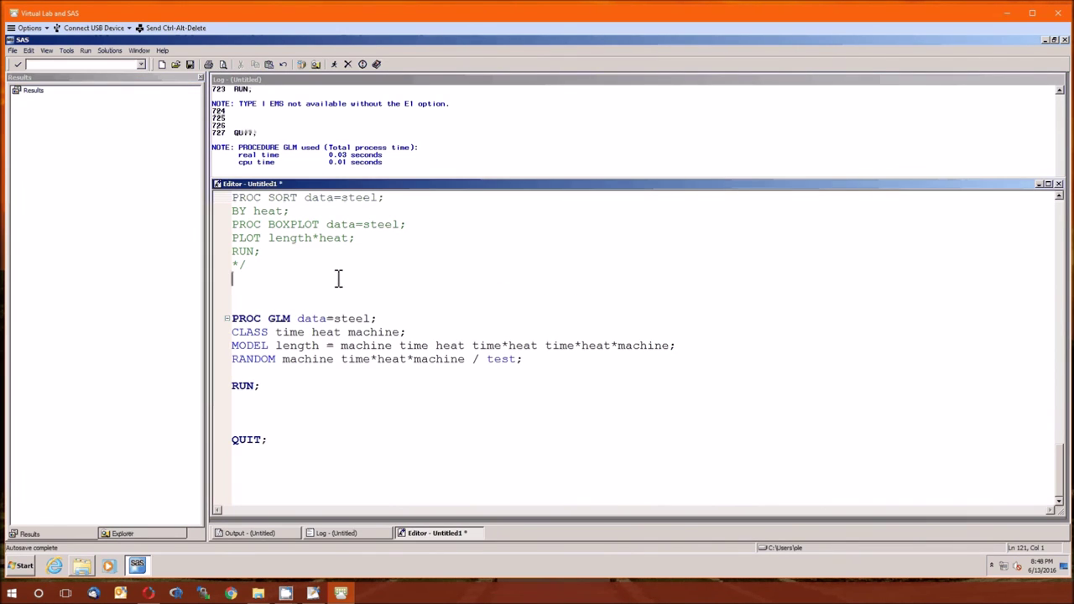
Step: Scroll the fresh GLM output from Class Level Information down to the Type III Expected Mean Square table
{"action": "scroll", "coordinate": [348, 293], "scroll_direction": "up", "scroll_amount": 10}
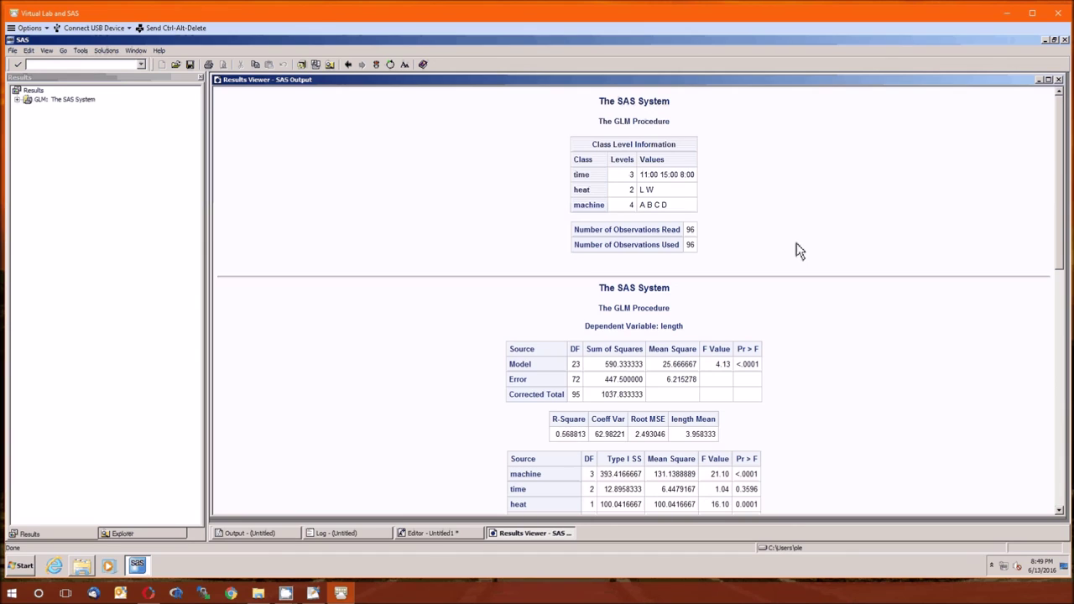
{"action": "scroll", "coordinate": [799, 251], "scroll_direction": "down", "scroll_amount": 3}
{"action": "scroll", "coordinate": [799, 250], "scroll_direction": "down", "scroll_amount": 2}
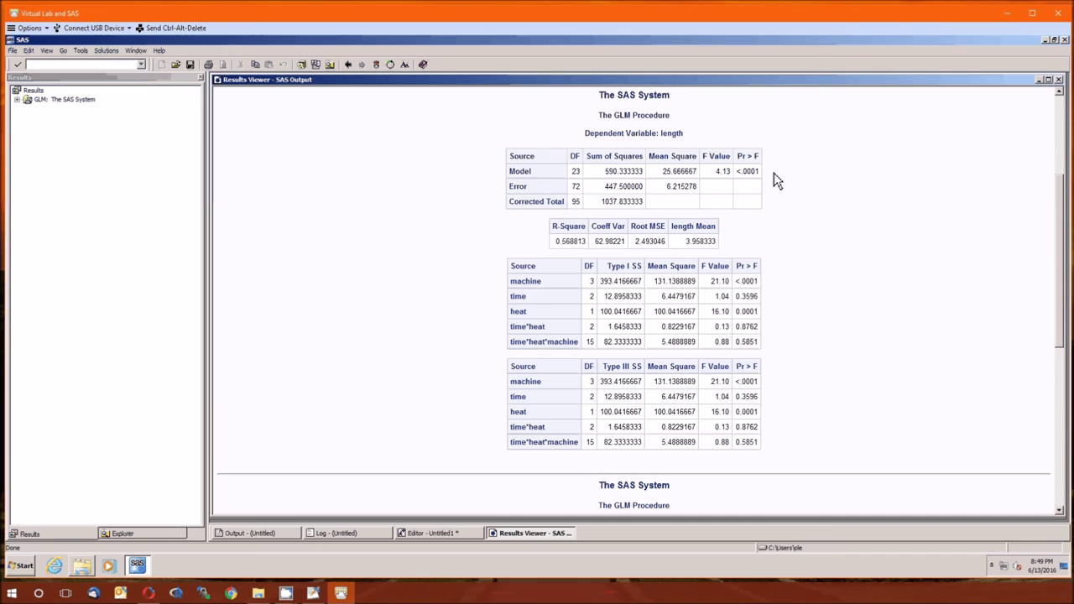
{"action": "scroll", "coordinate": [776, 180], "scroll_direction": "down", "scroll_amount": 2}
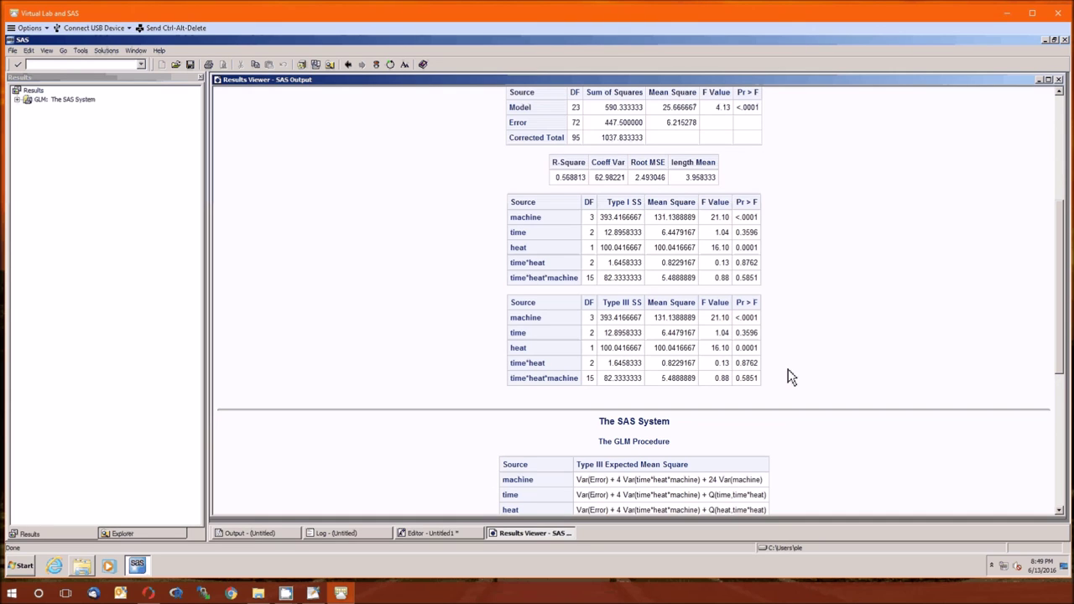
{"action": "scroll", "coordinate": [789, 377], "scroll_direction": "down", "scroll_amount": 5}
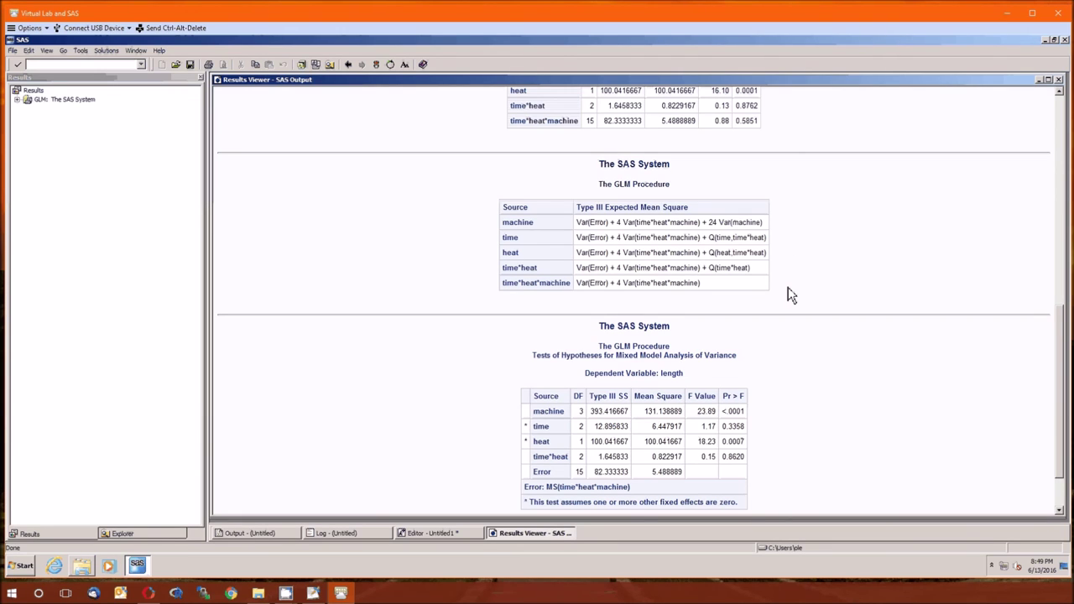
Step: Scroll down to the mixed-model tests showing machine F 23.89 and heat F 18.23
{"action": "scroll", "coordinate": [789, 294], "scroll_direction": "down", "scroll_amount": 1}
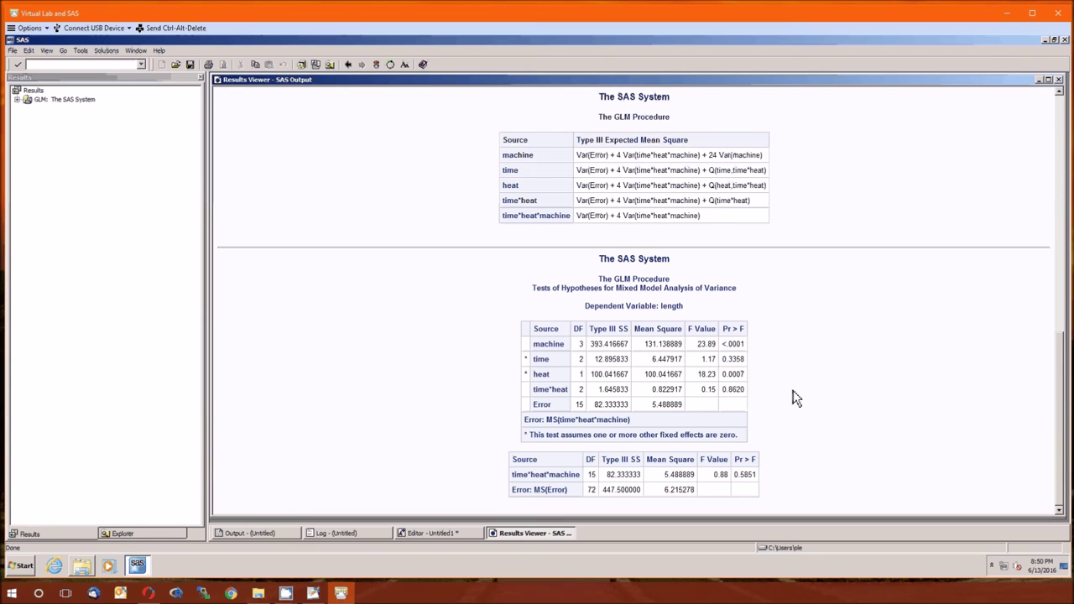
Step: Return to the Untitled1 editor and highlight the / test option on the RANDOM line
{"action": "left_click", "coordinate": [418, 534]}
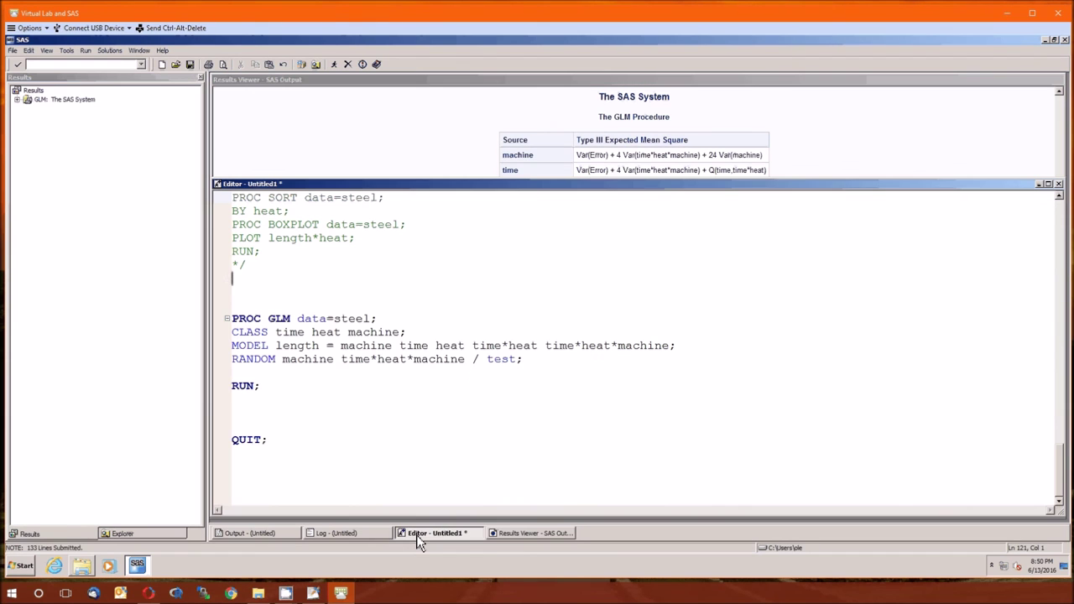
{"action": "left_click_drag", "start_coordinate": [515, 359], "coordinate": [476, 369]}
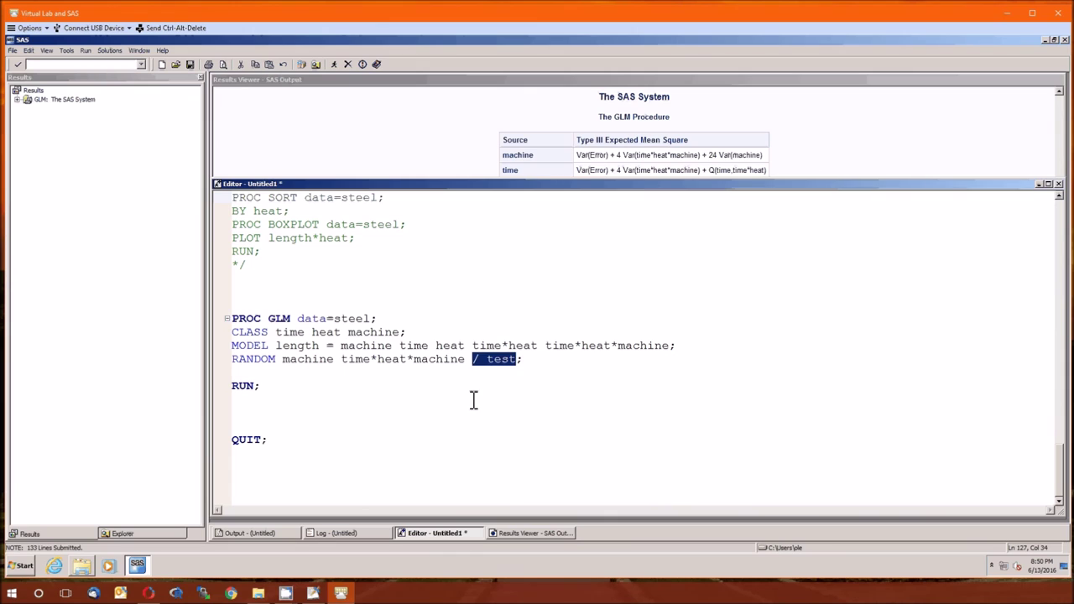
{"action": "left_click", "coordinate": [536, 362]}
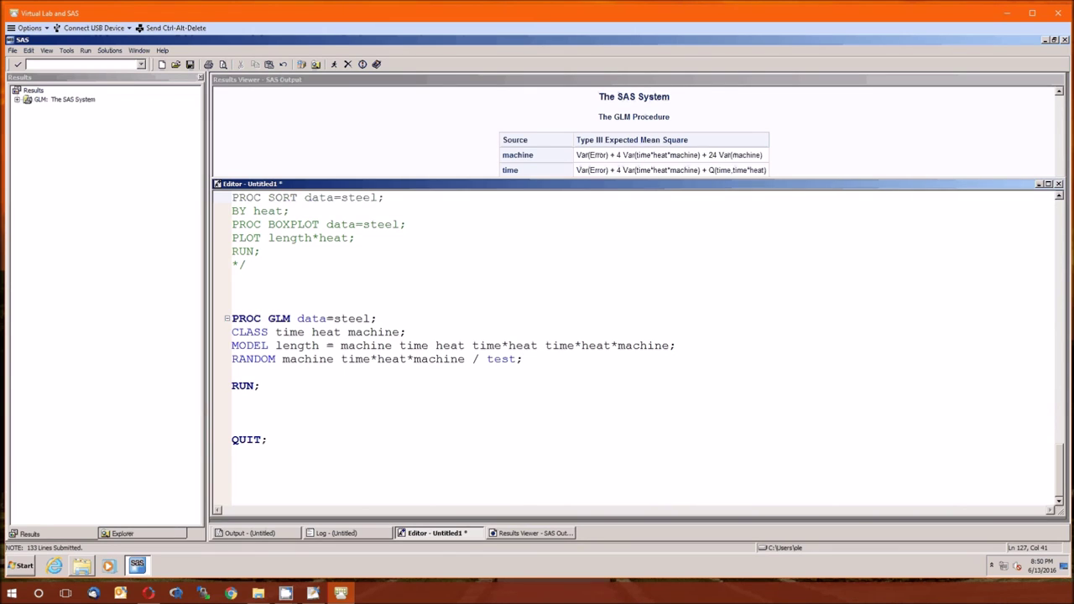